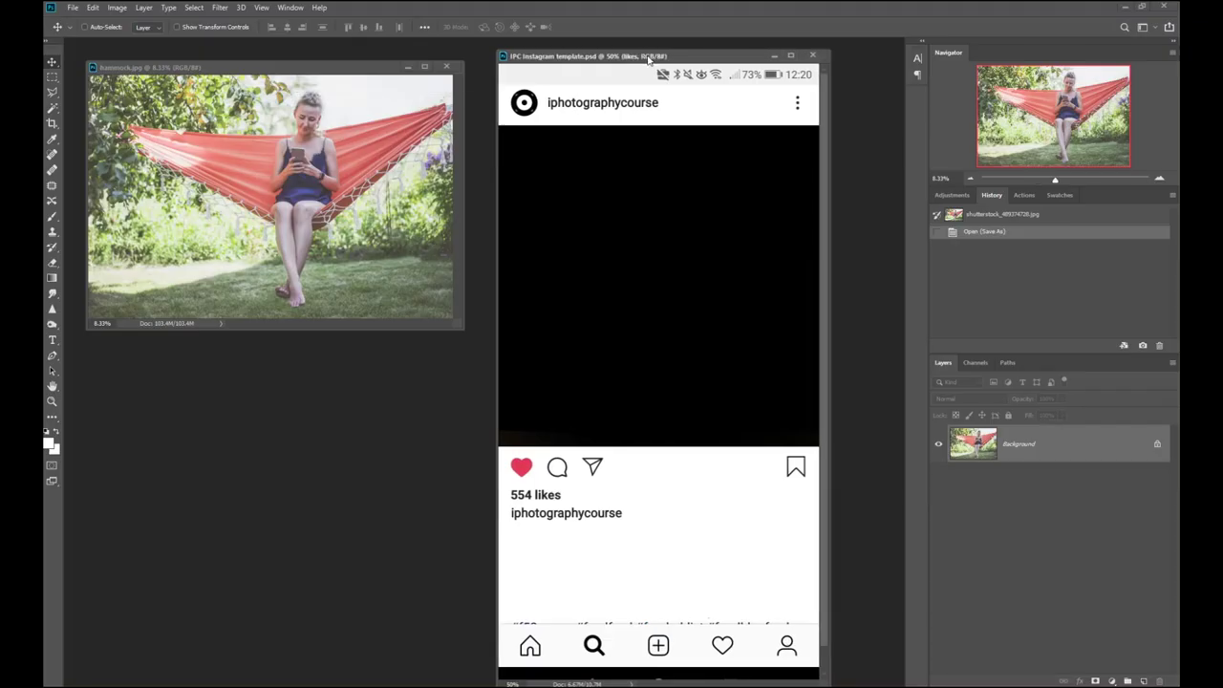
# Bring the hammock.jpg photo document to the front.
pyautogui.click(322, 69)
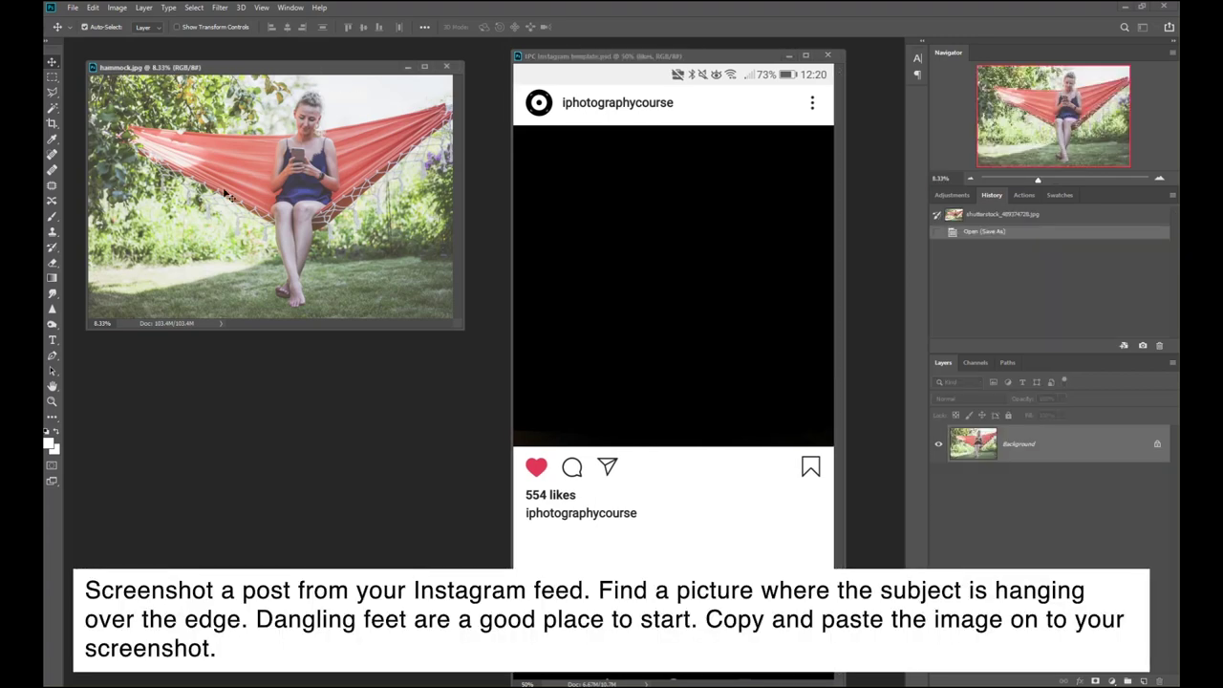
# Paste the copied hammock photo into the Instagram template as Layer 1 and shrink it.
pyautogui.click(595, 234)
pyautogui.hotkey('ctrl', 'v')
pyautogui.hotkey('ctrl', 't')
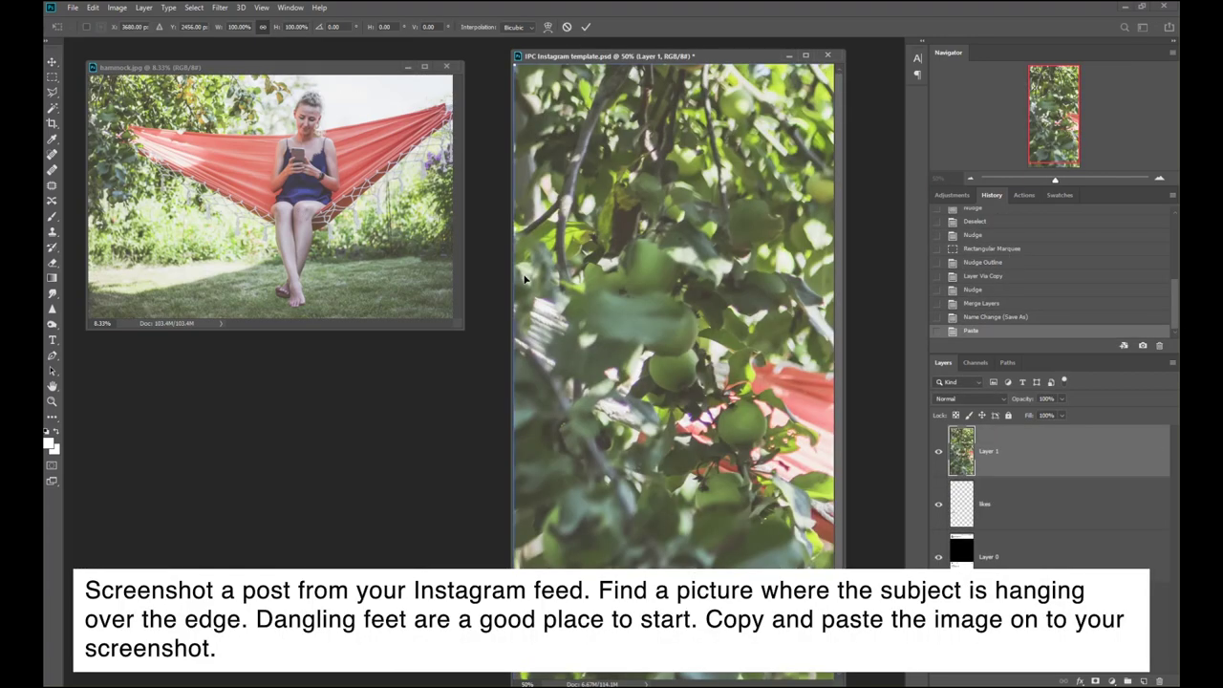
pyautogui.hotkey('ctrl', '0')
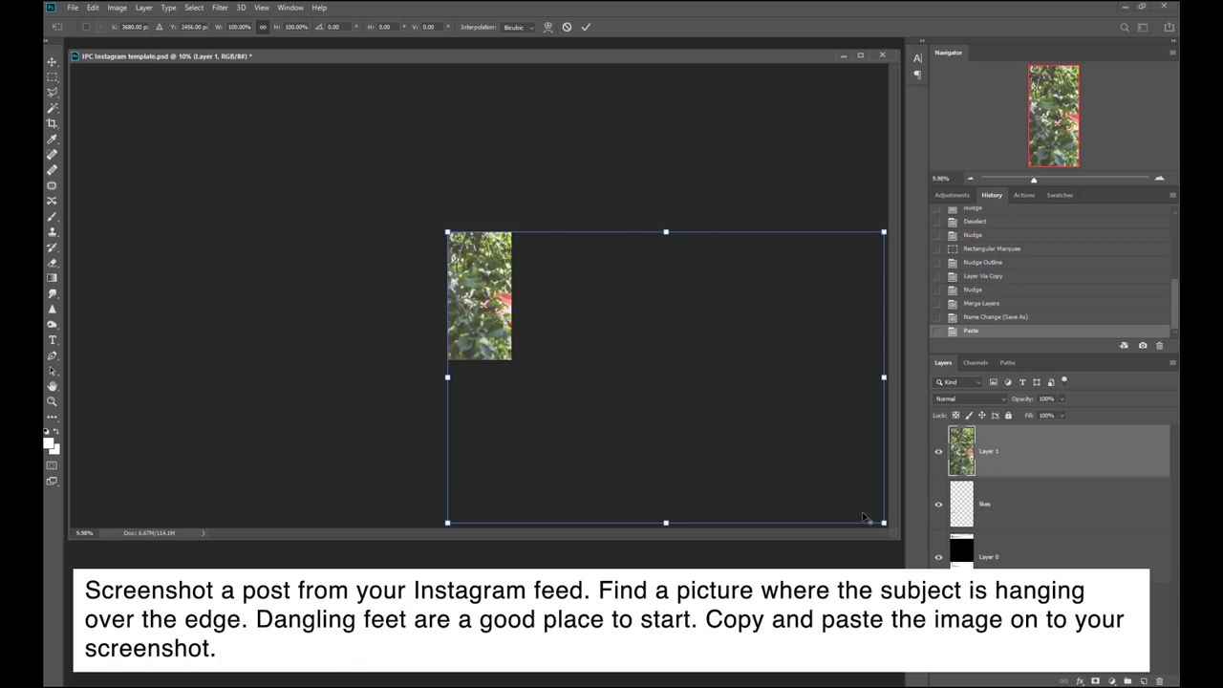
pyautogui.moveTo(879, 520); pyautogui.dragTo(506, 292)
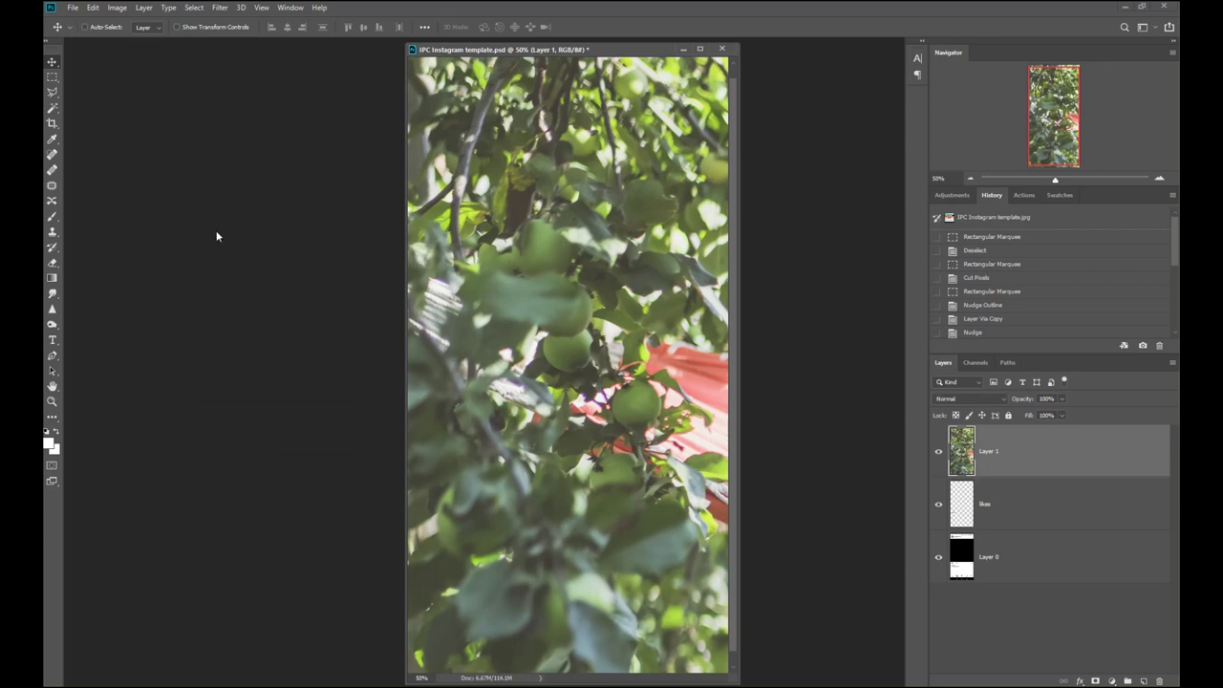
# Rescale and position the hammock photo to fill the post's picture area.
pyautogui.hotkey('ctrl', '-')
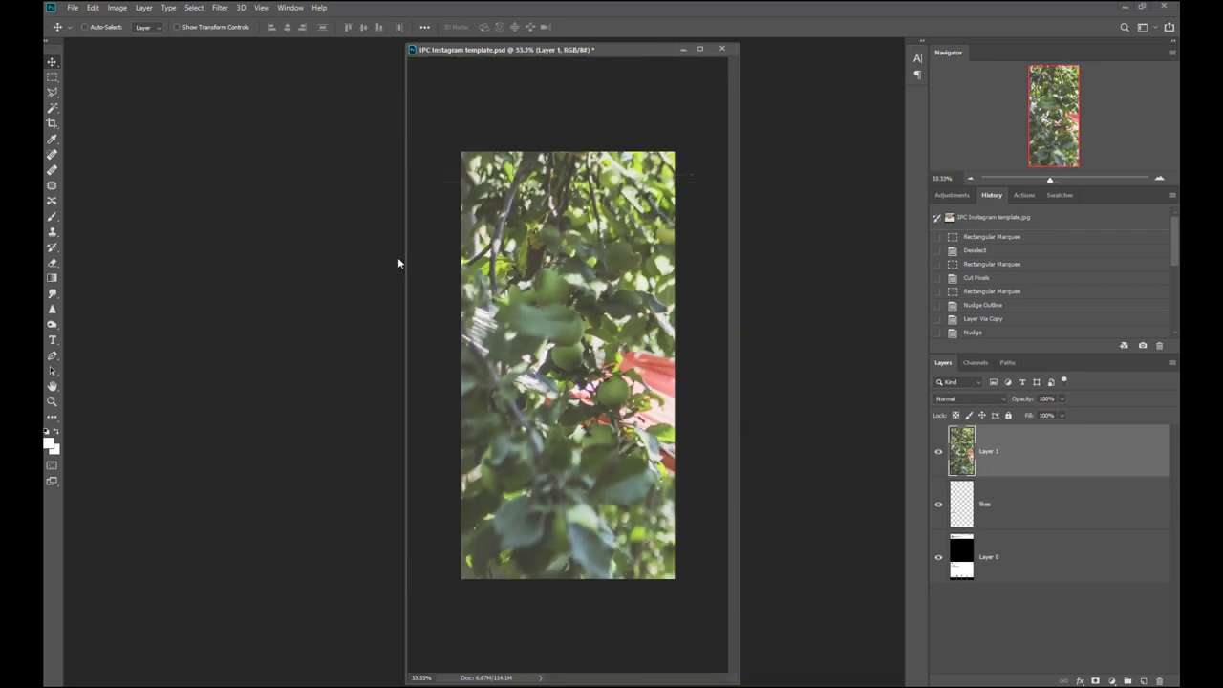
pyautogui.hotkey('ctrl', 't')
pyautogui.moveTo(461, 153); pyautogui.dragTo(427, 190)
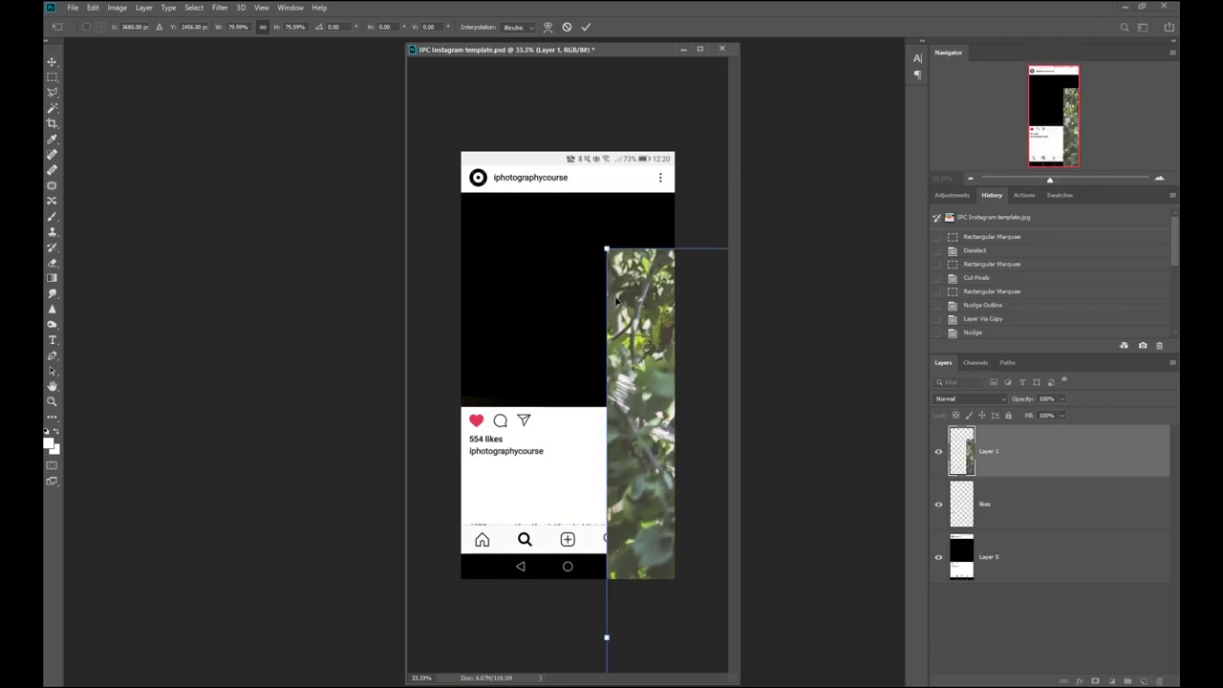
pyautogui.hotkey('ctrl', '0')
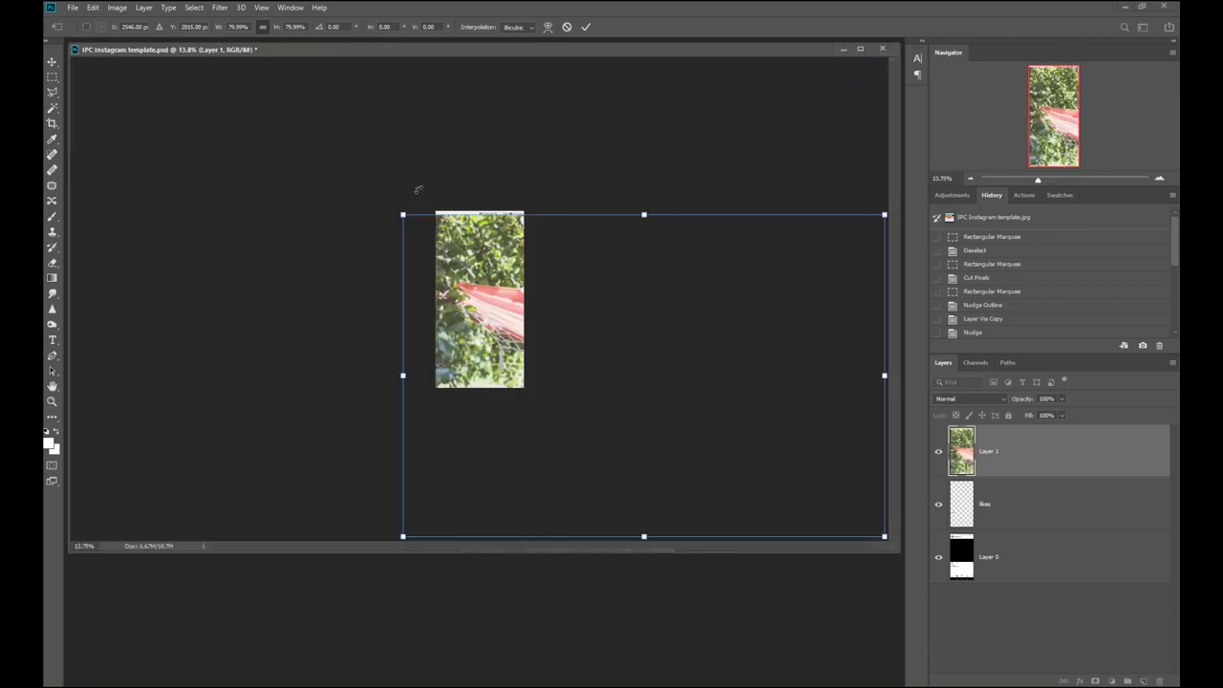
pyautogui.moveTo(884, 536); pyautogui.dragTo(501, 294)
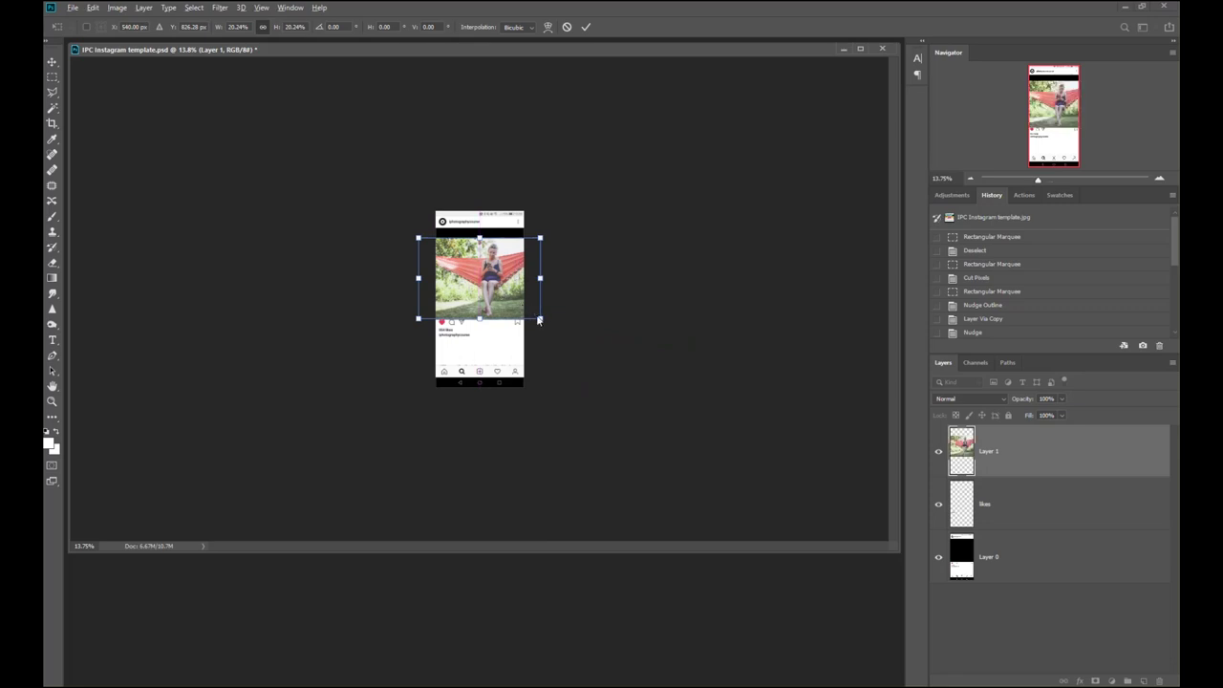
pyautogui.moveTo(541, 321); pyautogui.dragTo(552, 328)
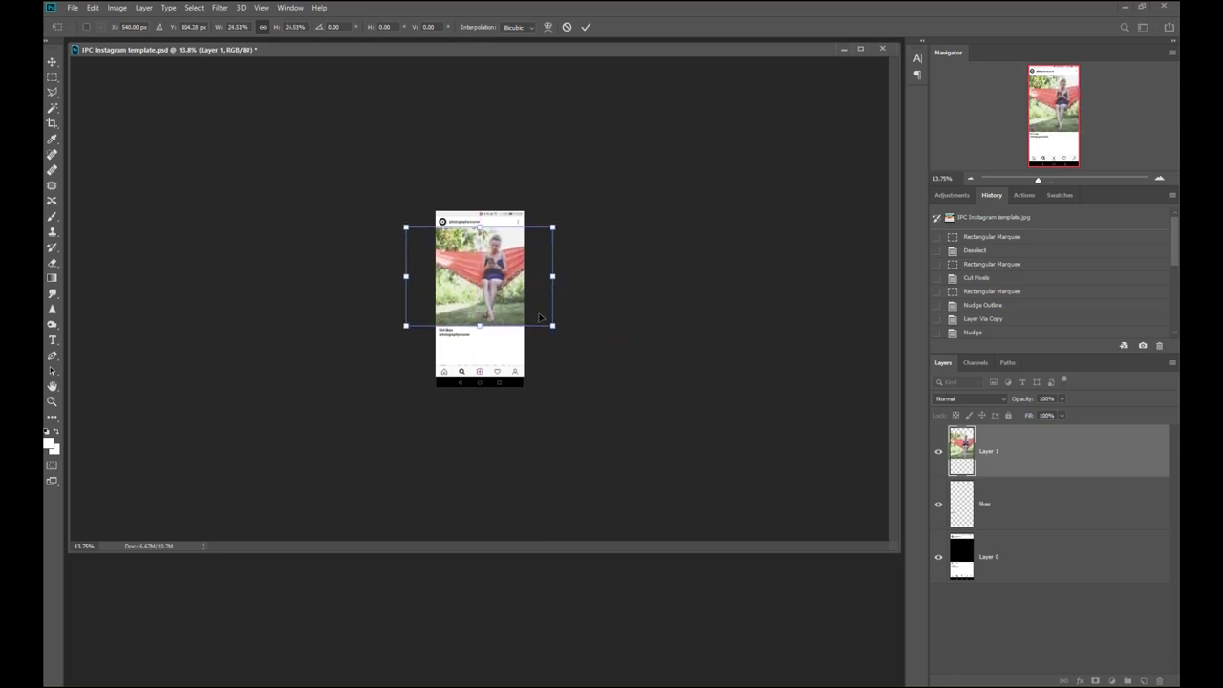
pyautogui.press('Return')
pyautogui.hotkey('ctrl', '+')
pyautogui.hotkey('ctrl', '+')
pyautogui.hotkey('ctrl', '+')
pyautogui.hotkey('ctrl', '+')
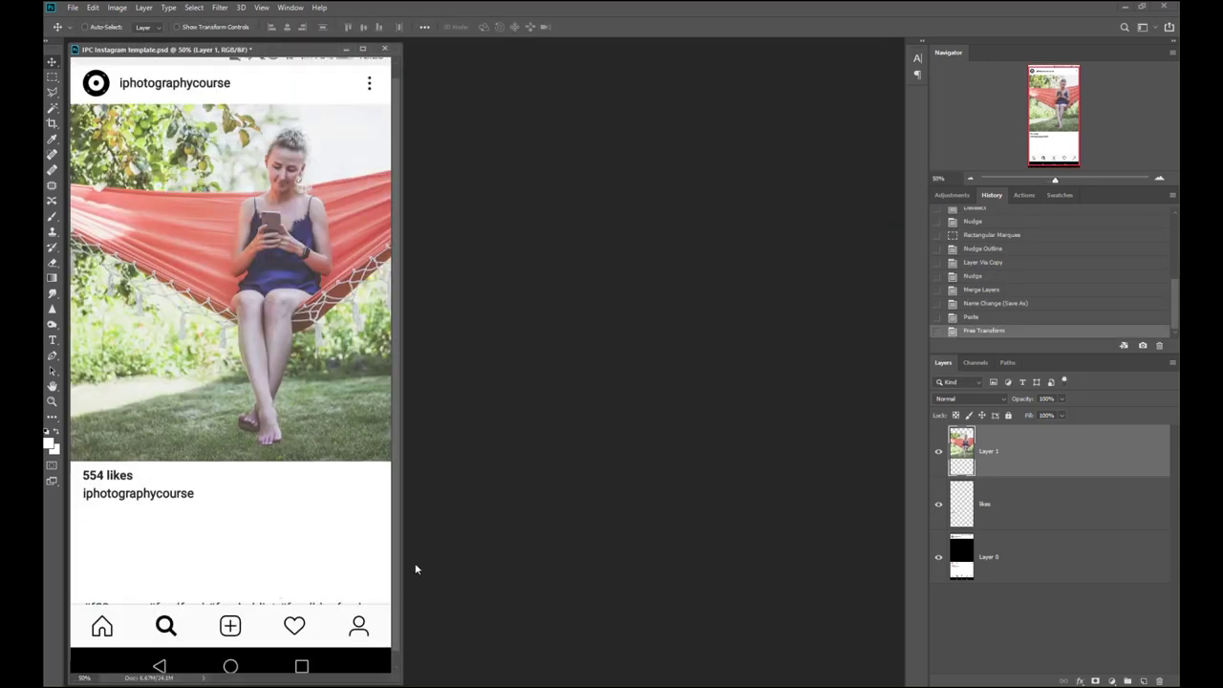
# Lower Layer 1's opacity to about 63%.
pyautogui.moveTo(402, 627); pyautogui.dragTo(731, 612)
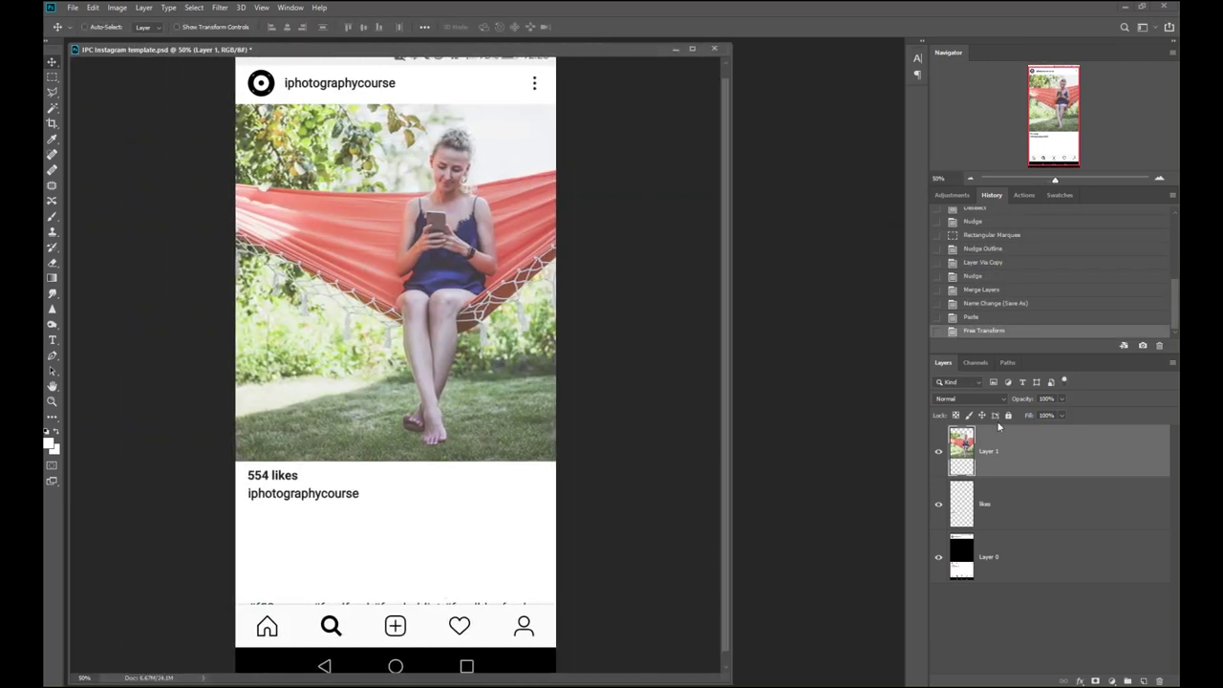
pyautogui.click(1062, 399)
pyautogui.moveTo(1063, 413); pyautogui.dragTo(1042, 416)
# Enlarge the photo to about 141% and shift it down so the feet drop below the frame.
pyautogui.hotkey('ctrl', 't')
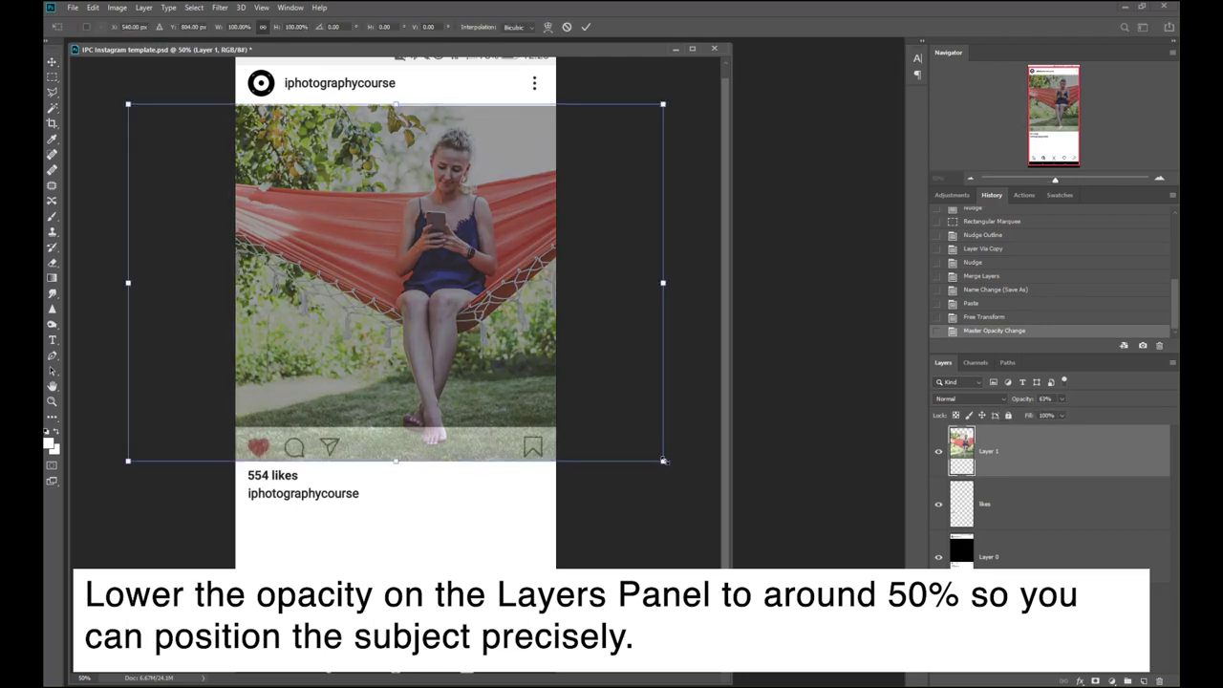
pyautogui.moveTo(663, 461); pyautogui.dragTo(720, 504)
pyautogui.moveTo(560, 395); pyautogui.dragTo(560, 418)
pyautogui.hotkey('ctrl', '-')
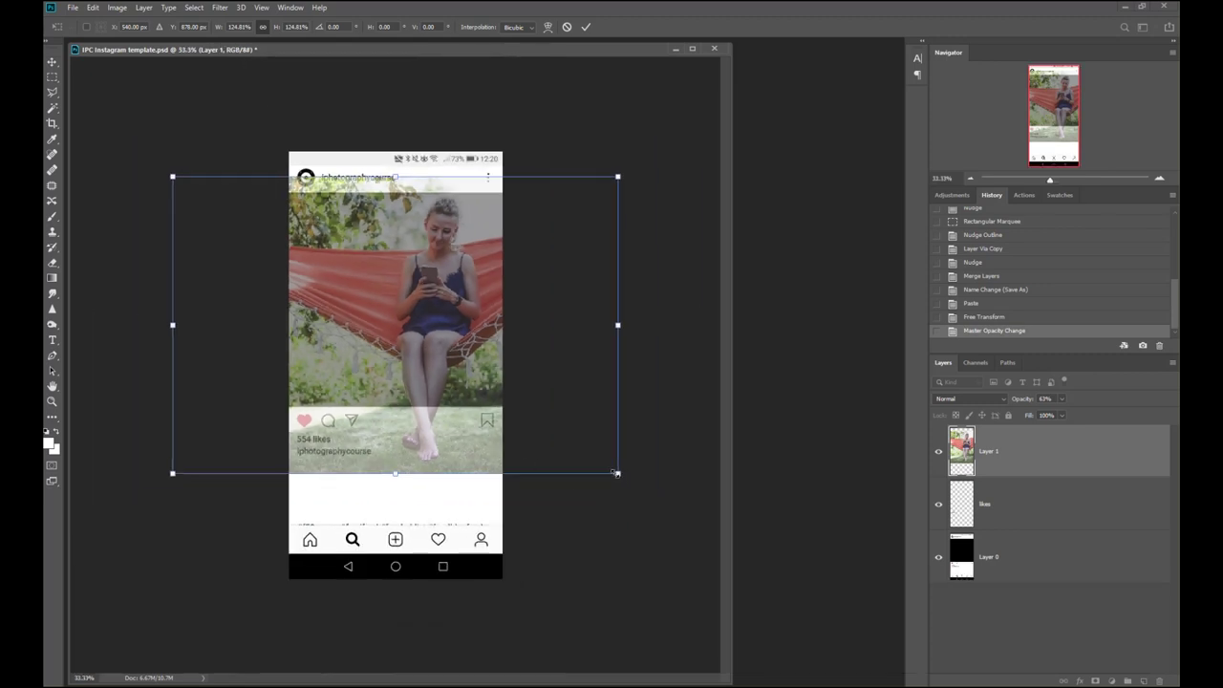
pyautogui.moveTo(616, 472); pyautogui.dragTo(653, 498)
pyautogui.moveTo(573, 435)
pyautogui.mouseDown()
pyautogui.moveTo(572, 449)
pyautogui.moveTo(528, 441)
pyautogui.mouseUp()
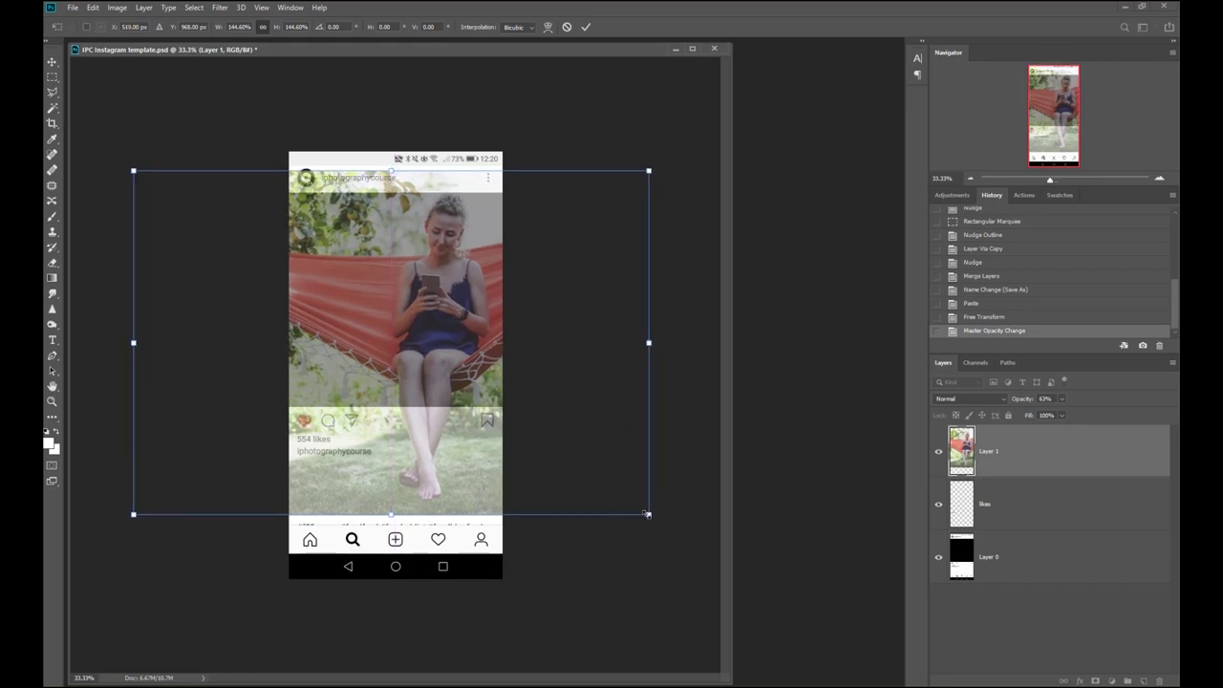
pyautogui.moveTo(647, 514); pyautogui.dragTo(643, 510)
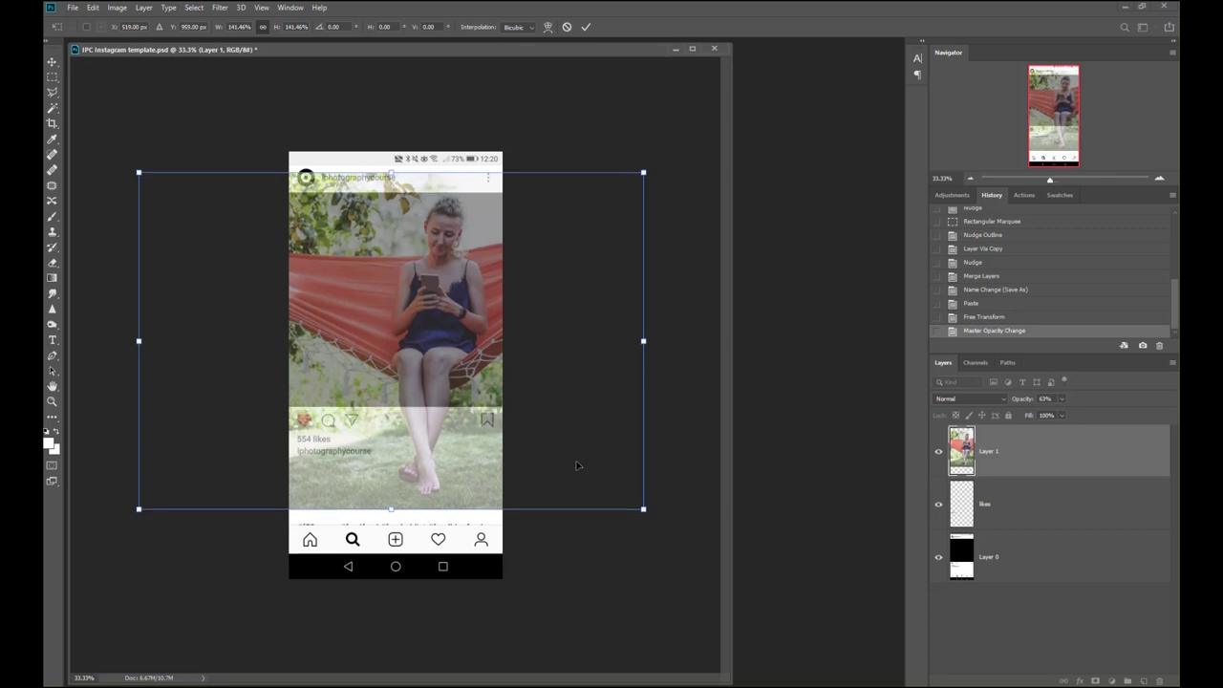
pyautogui.press('Return')
pyautogui.hotkey('ctrl', '+')
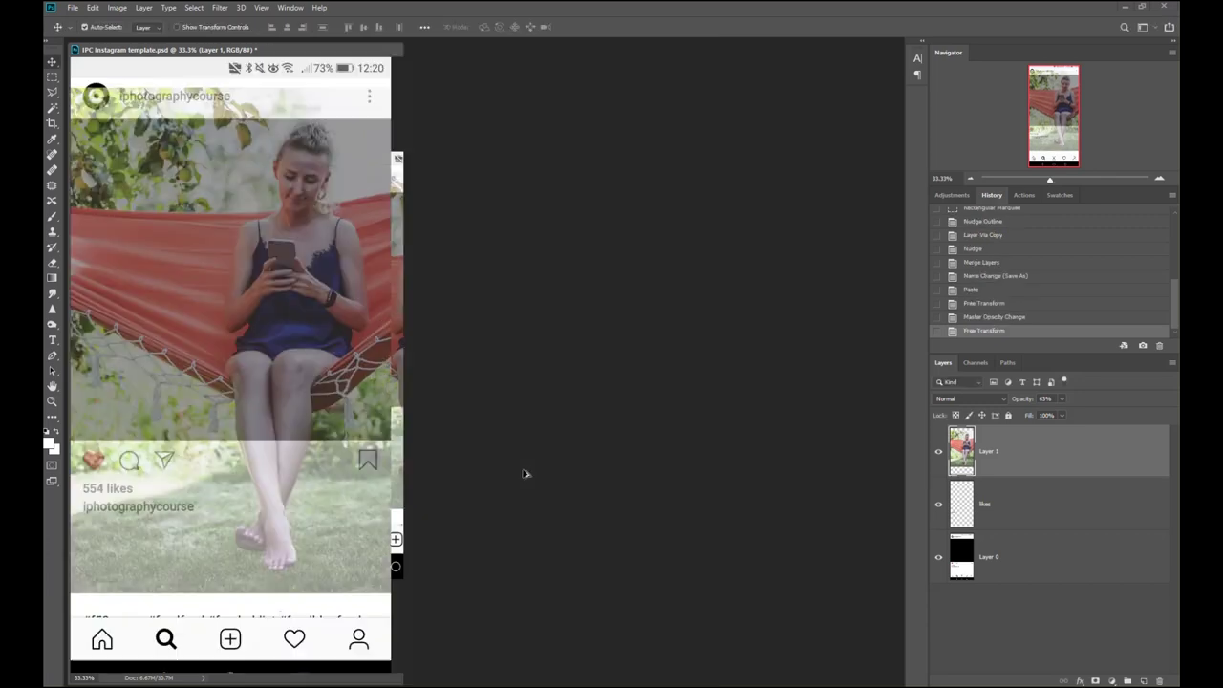
pyautogui.moveTo(402, 331); pyautogui.dragTo(891, 383)
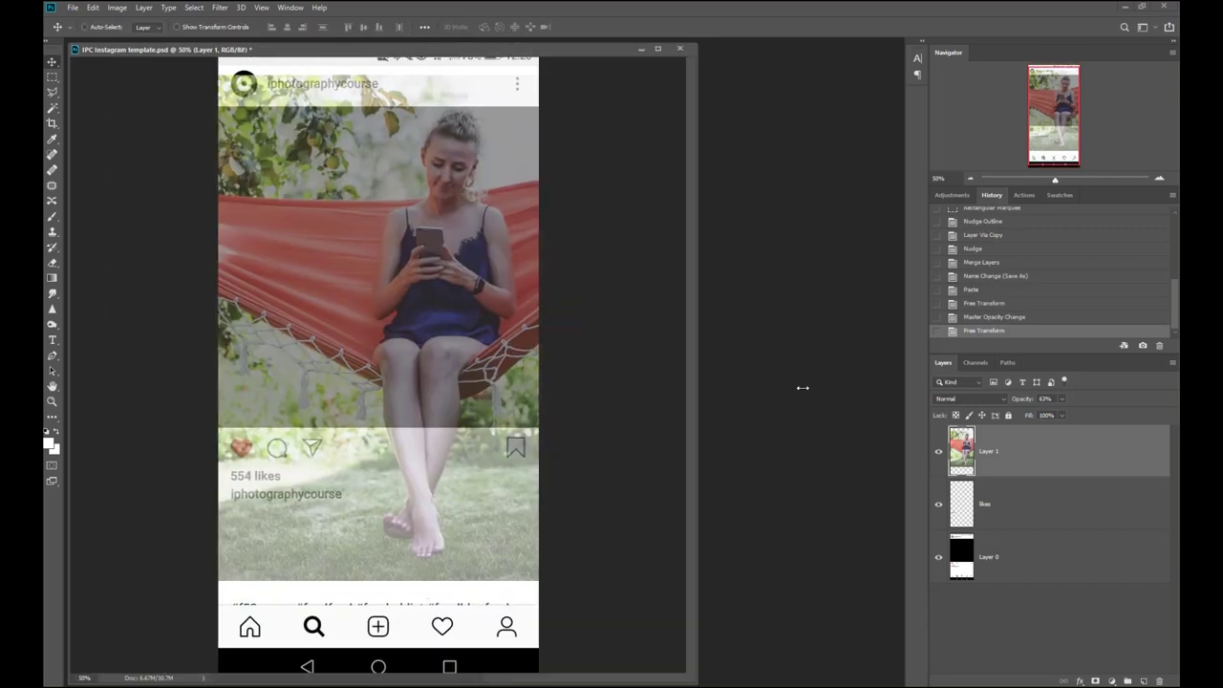
# Cut away the photo strip covering the post's top header bar and nudge the layer up.
pyautogui.press('m')
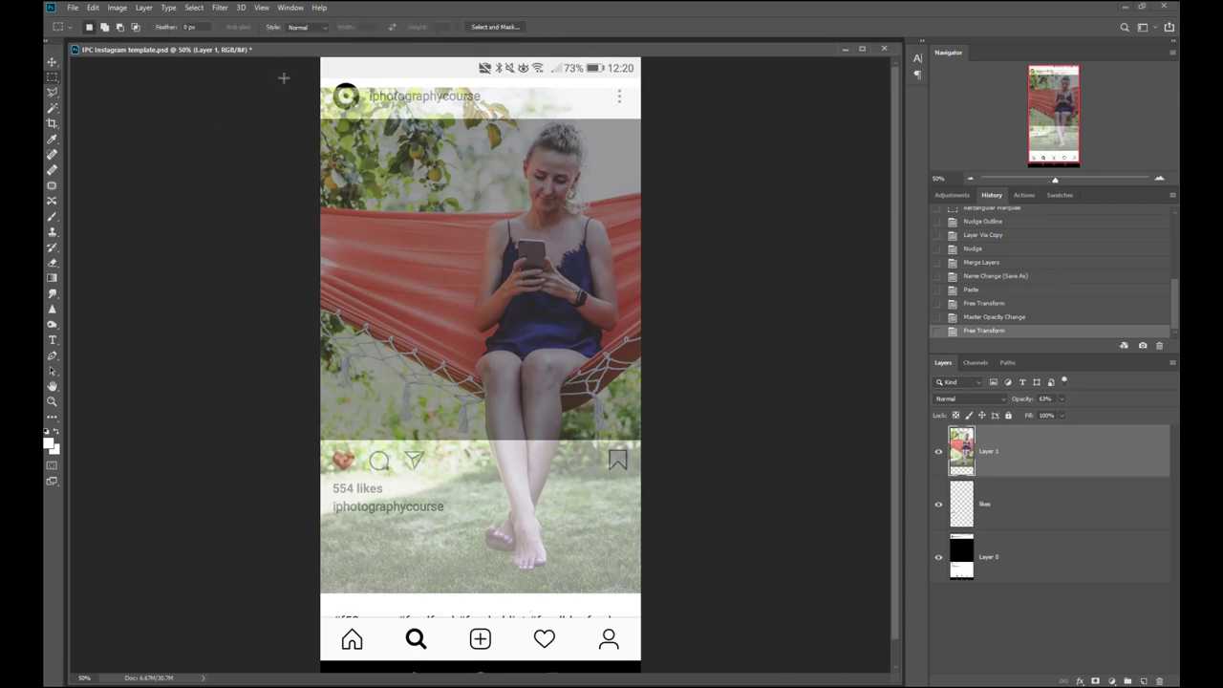
pyautogui.moveTo(276, 65); pyautogui.dragTo(682, 119)
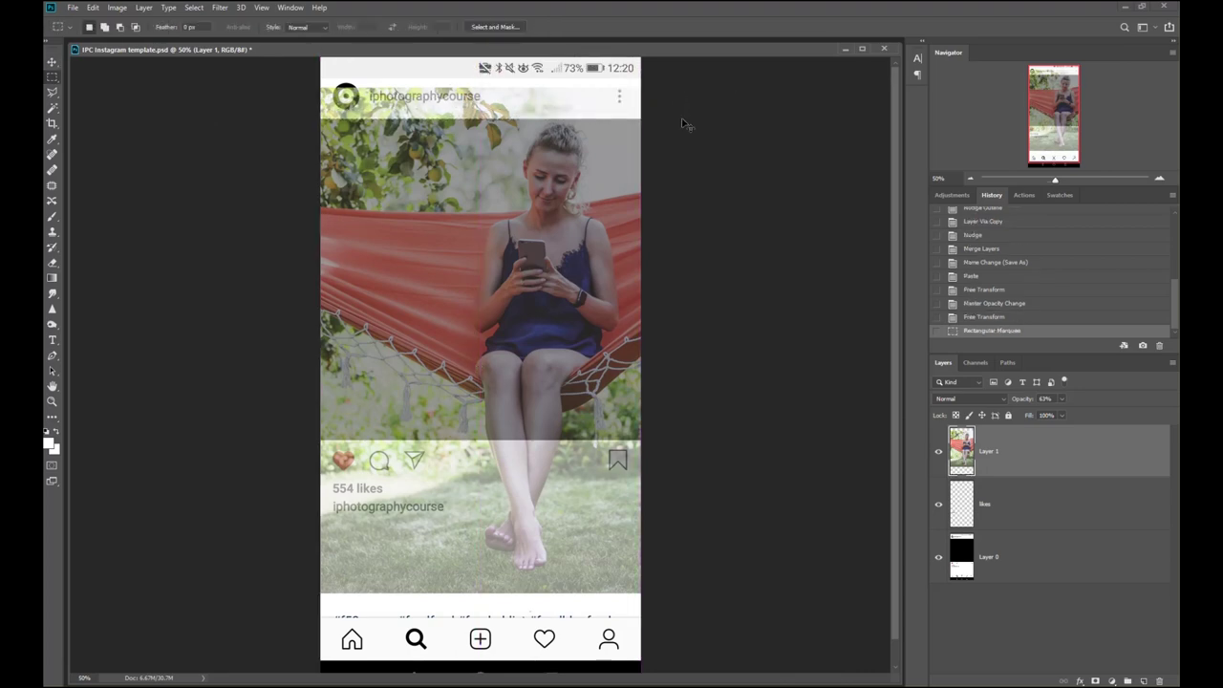
pyautogui.hotkey('ctrl', 'x')
pyautogui.press('v')
pyautogui.press('Up')
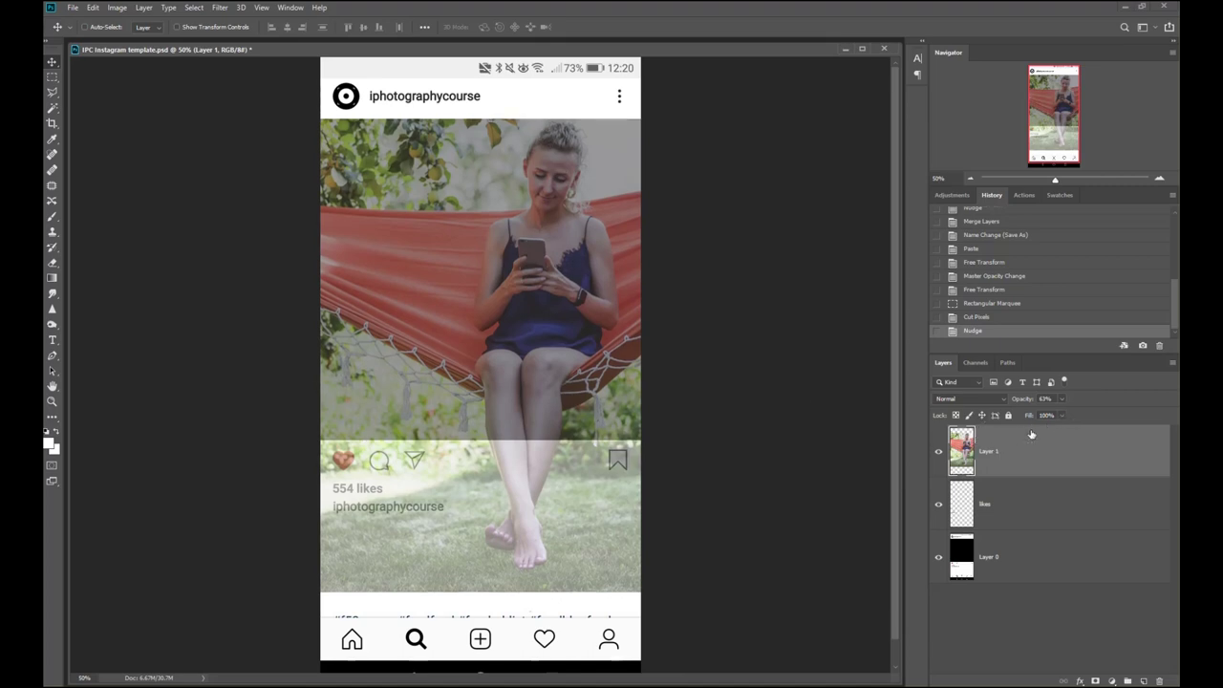
pyautogui.press('e')
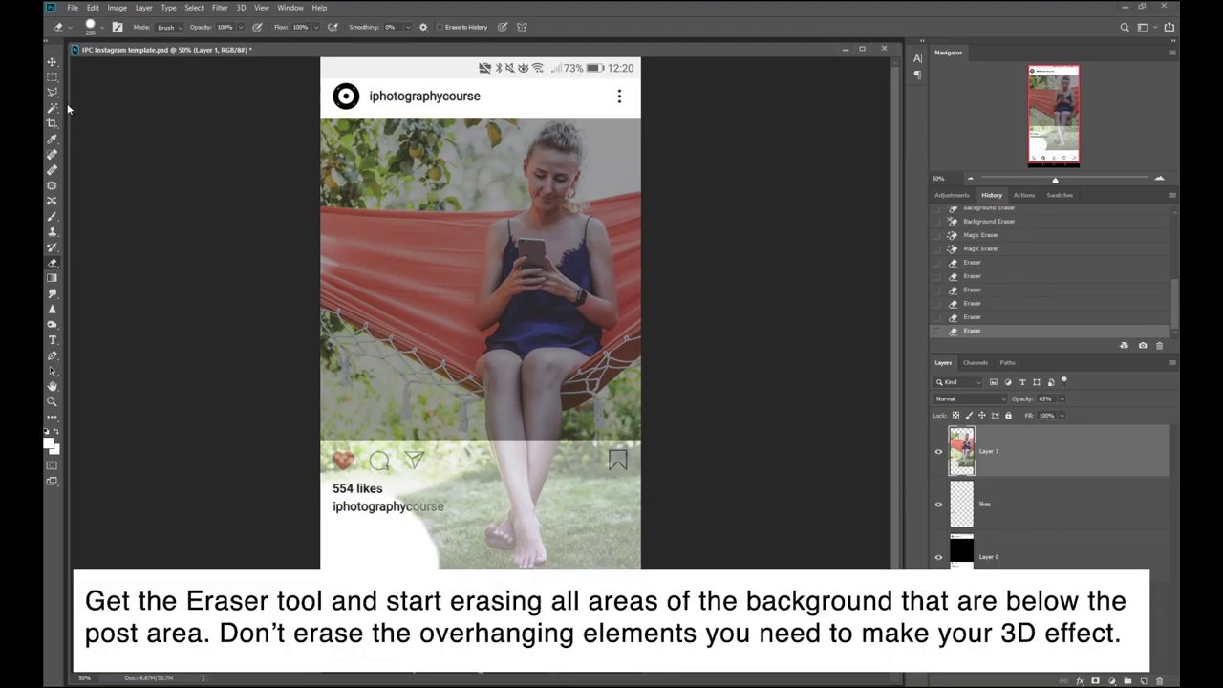
# Select along the post's top edge and down around the leg to the foot.
pyautogui.click(52, 93)
pyautogui.keyDown('alt'); pyautogui.scroll(3, 403, 496); pyautogui.keyUp('alt')
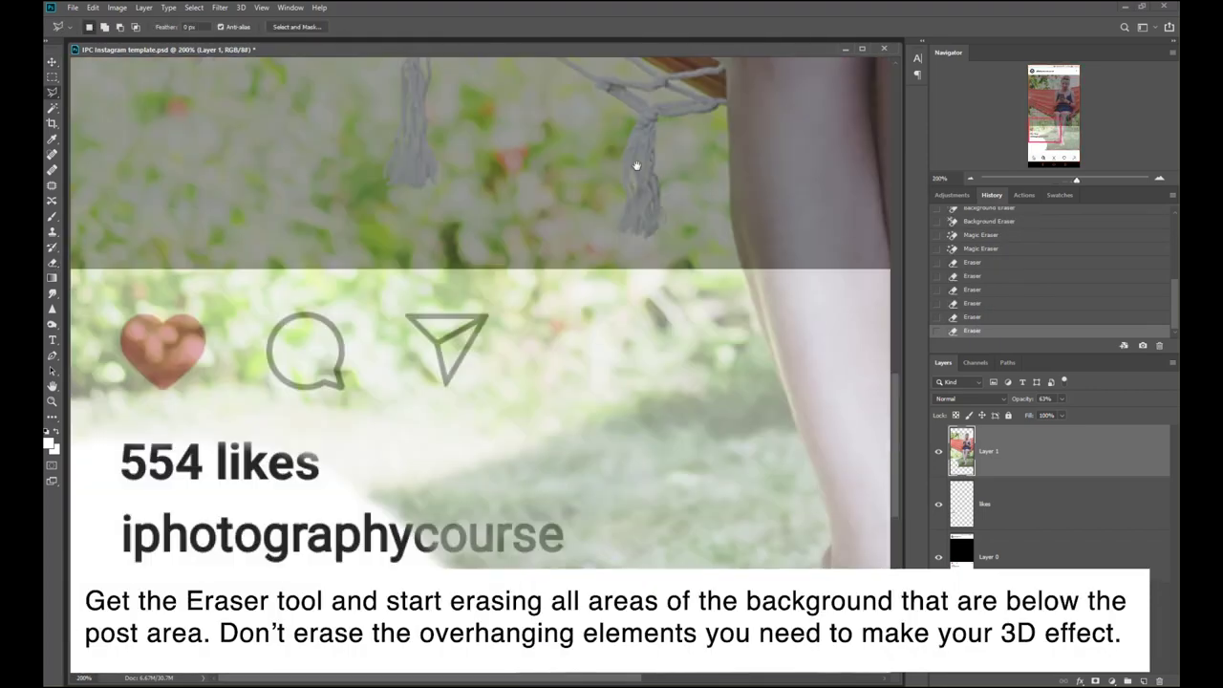
pyautogui.keyDown('alt'); pyautogui.scroll(-1, 425, 276); pyautogui.keyUp('alt')
pyautogui.keyDown('alt'); pyautogui.scroll(-1, 350, 280); pyautogui.keyUp('alt')
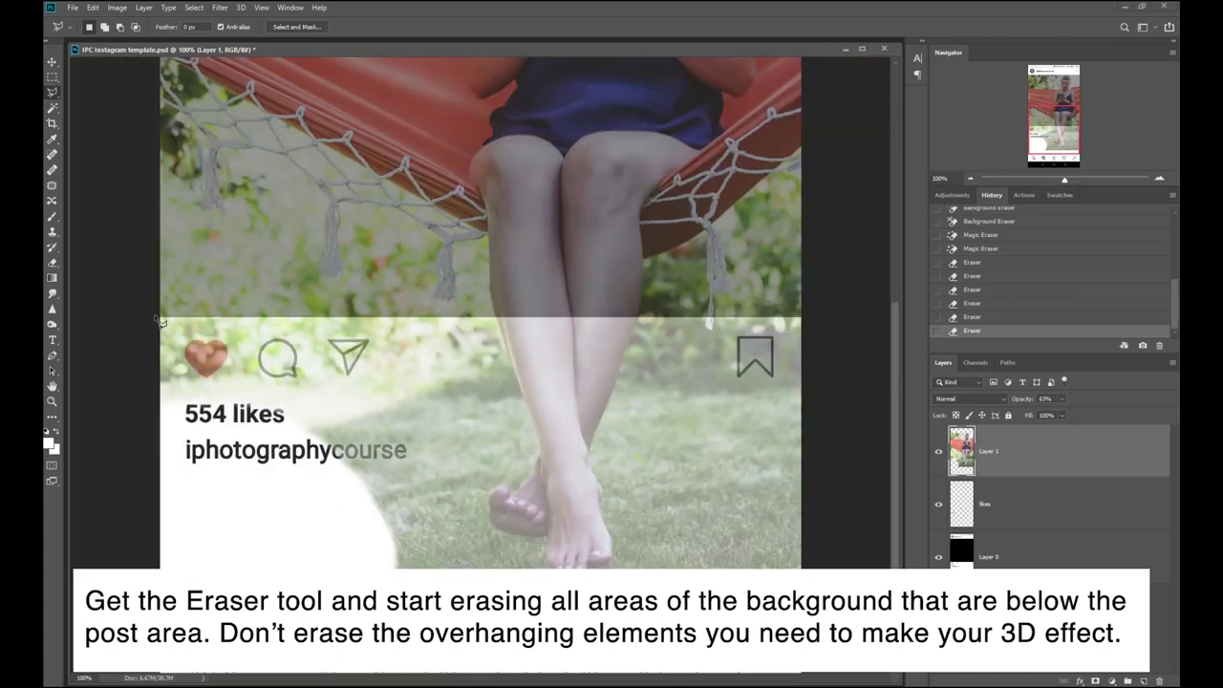
pyautogui.moveTo(358, 325); pyautogui.dragTo(500, 325)
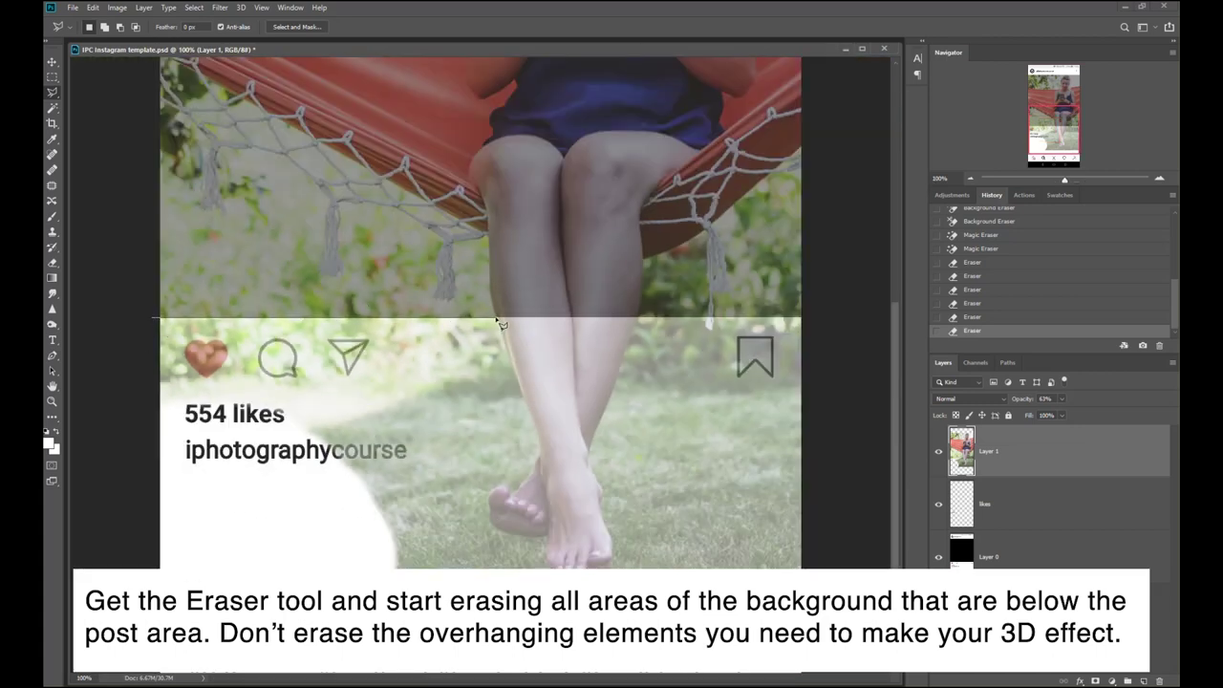
pyautogui.moveTo(516, 432)
pyautogui.mouseDown()
pyautogui.moveTo(532, 444)
pyautogui.moveTo(522, 486)
pyautogui.mouseUp()
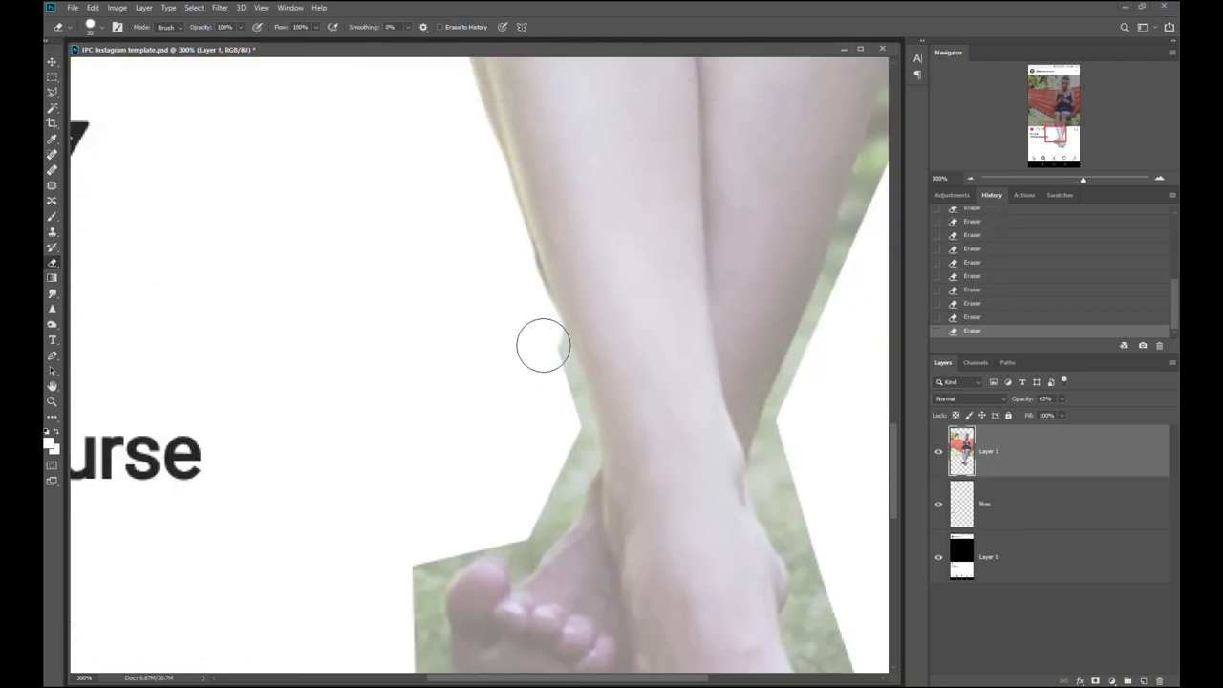
# Erase the background beside the leg and the grass notch above the big toe.
pyautogui.scroll(-5, 538, 342)
pyautogui.moveTo(521, 295)
pyautogui.mouseDown()
pyautogui.moveTo(557, 402)
pyautogui.moveTo(492, 531)
pyautogui.mouseUp()
pyautogui.scroll(-4, 493, 532)
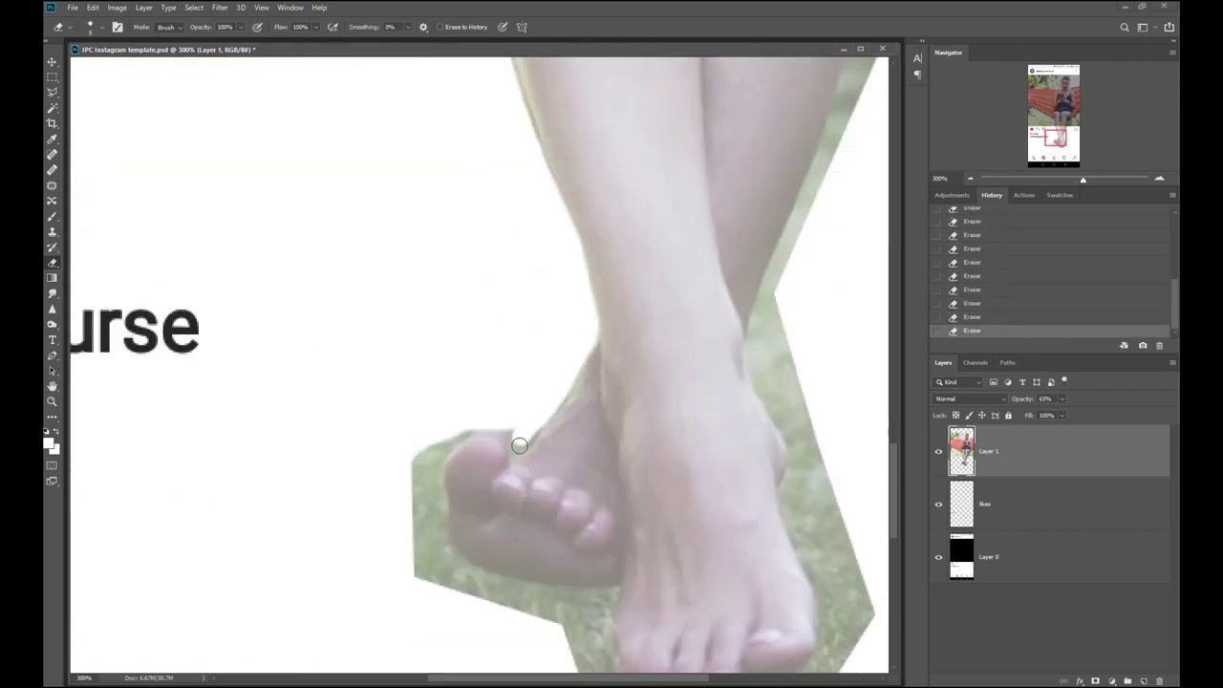
pyautogui.moveTo(513, 431)
pyautogui.mouseDown()
pyautogui.moveTo(557, 383)
pyautogui.moveTo(423, 527)
pyautogui.moveTo(423, 467)
pyautogui.mouseUp()
pyautogui.press('[')
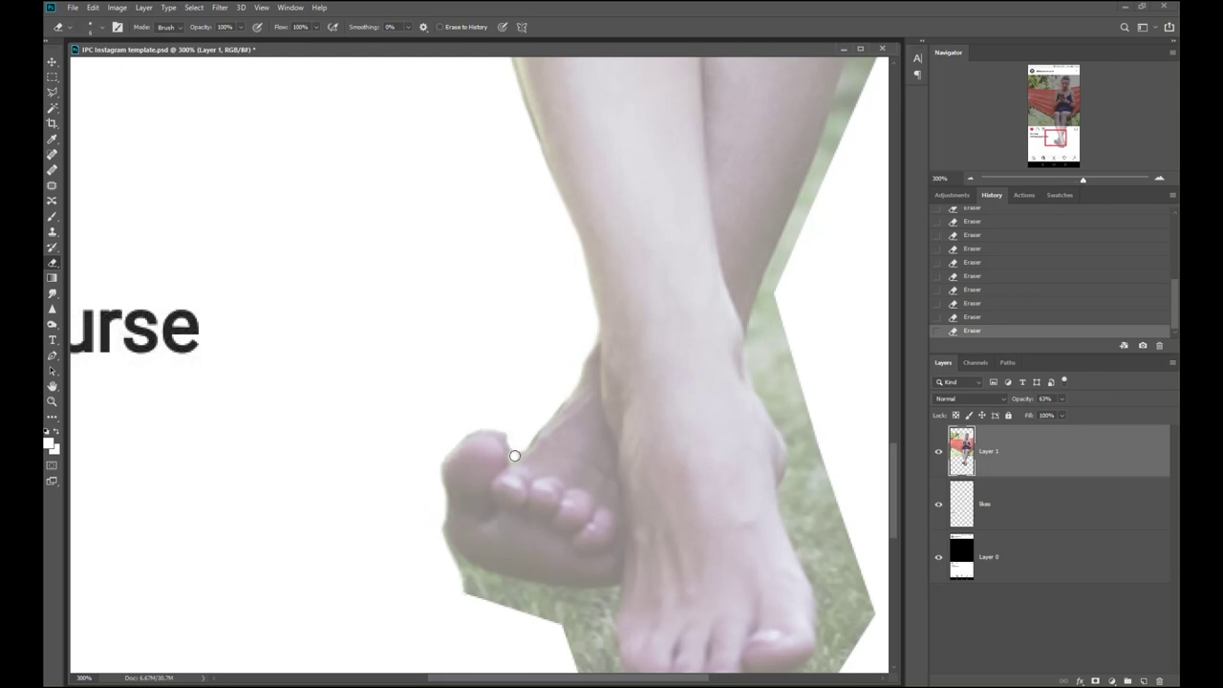
pyautogui.moveTo(507, 450); pyautogui.dragTo(513, 445)
pyautogui.moveTo(426, 464)
pyautogui.mouseDown()
pyautogui.moveTo(465, 579)
pyautogui.moveTo(420, 456)
pyautogui.mouseUp()
pyautogui.scroll(-4, 420, 456)
pyautogui.moveTo(538, 505)
pyautogui.mouseDown()
pyautogui.moveTo(581, 477)
pyautogui.moveTo(565, 502)
pyautogui.moveTo(647, 596)
pyautogui.moveTo(719, 585)
pyautogui.moveTo(617, 586)
pyautogui.mouseUp()
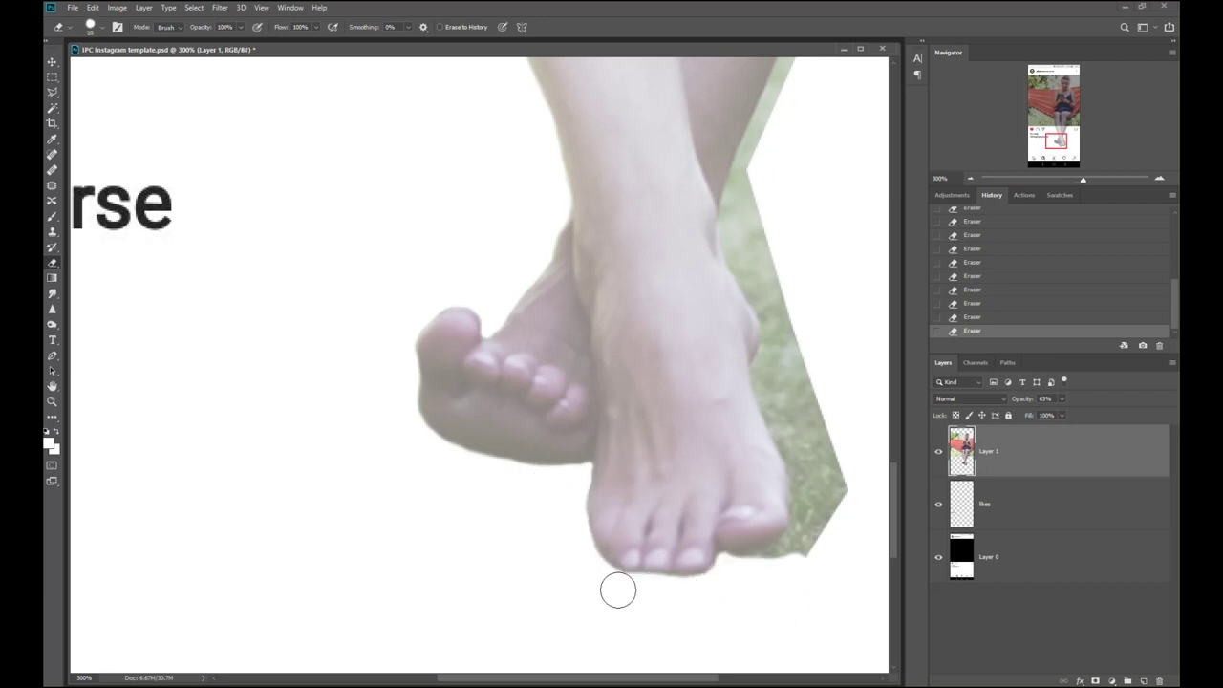
# Erase the grass under the toes and beside the foot, then start a straight-edged selection at the post's top edge.
pyautogui.hscroll(3, 519, 593)
pyautogui.scroll(1, 518, 593)
pyautogui.moveTo(596, 450)
pyautogui.mouseDown()
pyautogui.moveTo(567, 196)
pyautogui.moveTo(603, 461)
pyautogui.mouseUp()
pyautogui.scroll(5, 574, 468)
pyautogui.moveTo(494, 472); pyautogui.dragTo(491, 497)
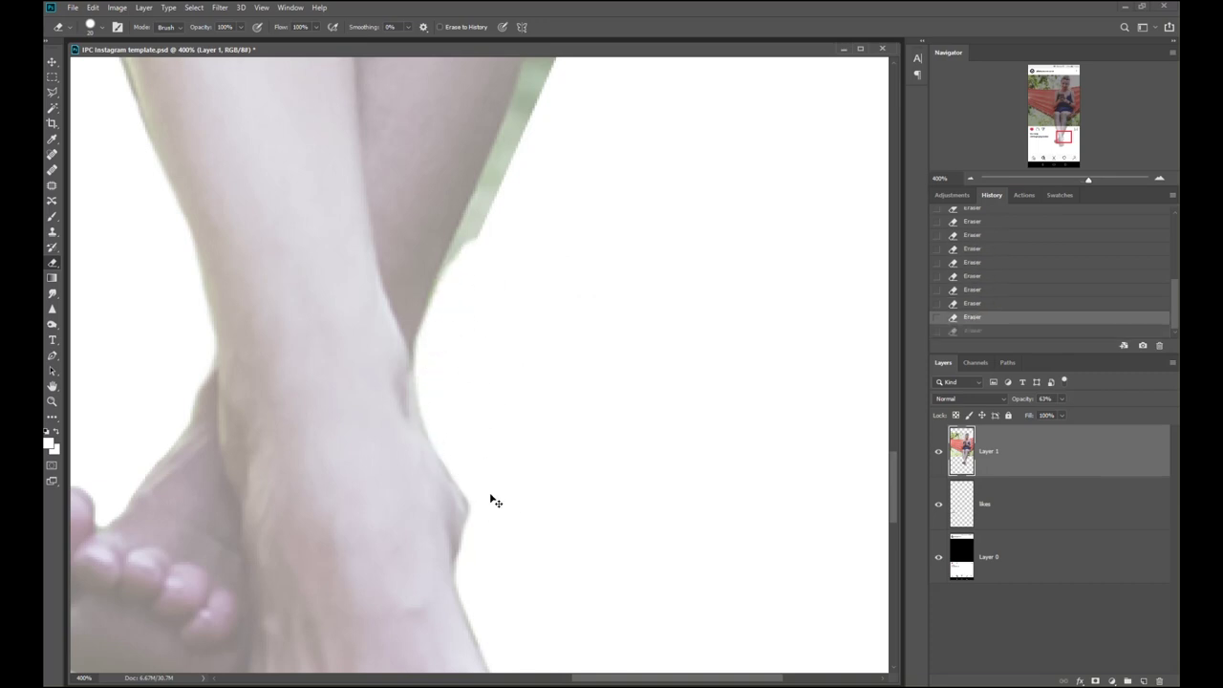
pyautogui.scroll(3, 497, 459)
pyautogui.moveTo(506, 418)
pyautogui.mouseDown()
pyautogui.moveTo(435, 588)
pyautogui.moveTo(571, 226)
pyautogui.mouseUp()
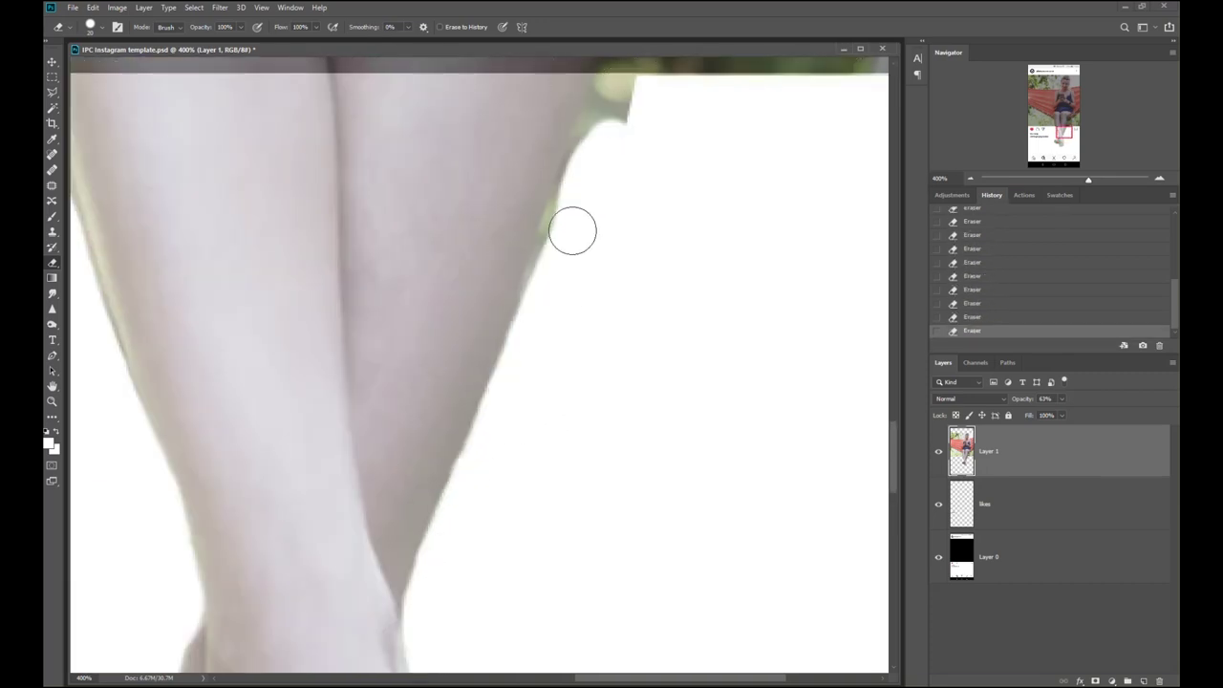
pyautogui.scroll(5, 456, 511)
pyautogui.press('l')
pyautogui.click(507, 327)
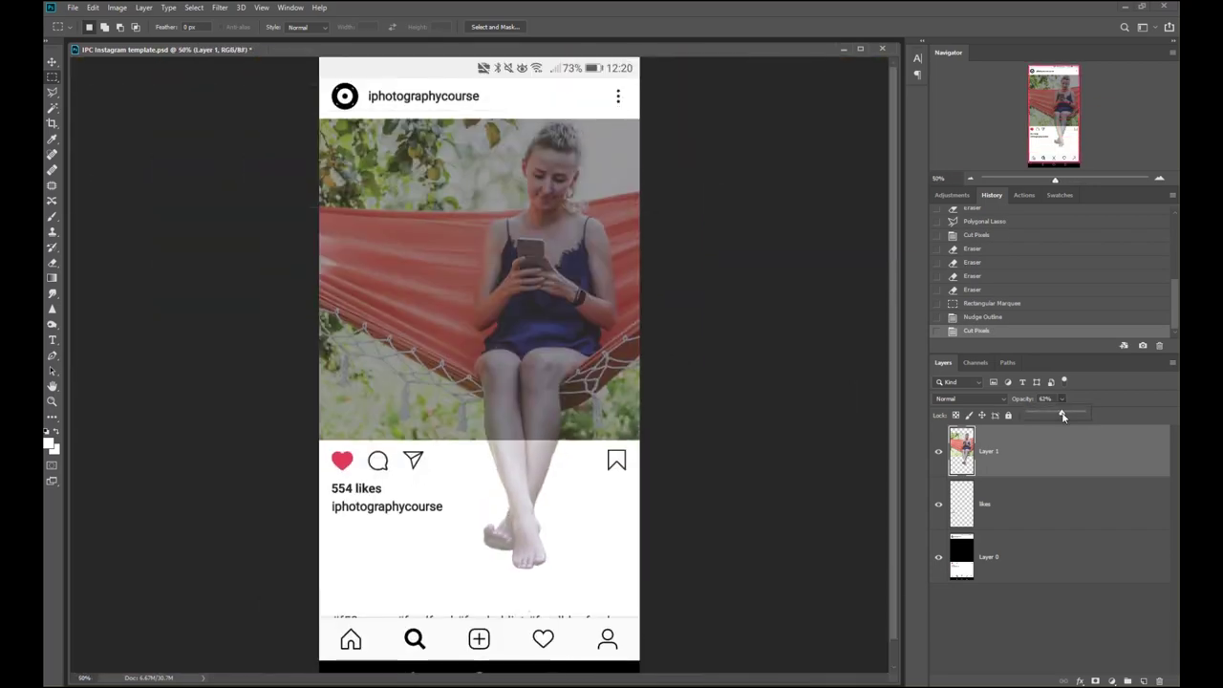
# Restore the photo layer to 100% opacity and bring up Curves beside the photo.
pyautogui.moveTo(1063, 414); pyautogui.dragTo(1134, 417)
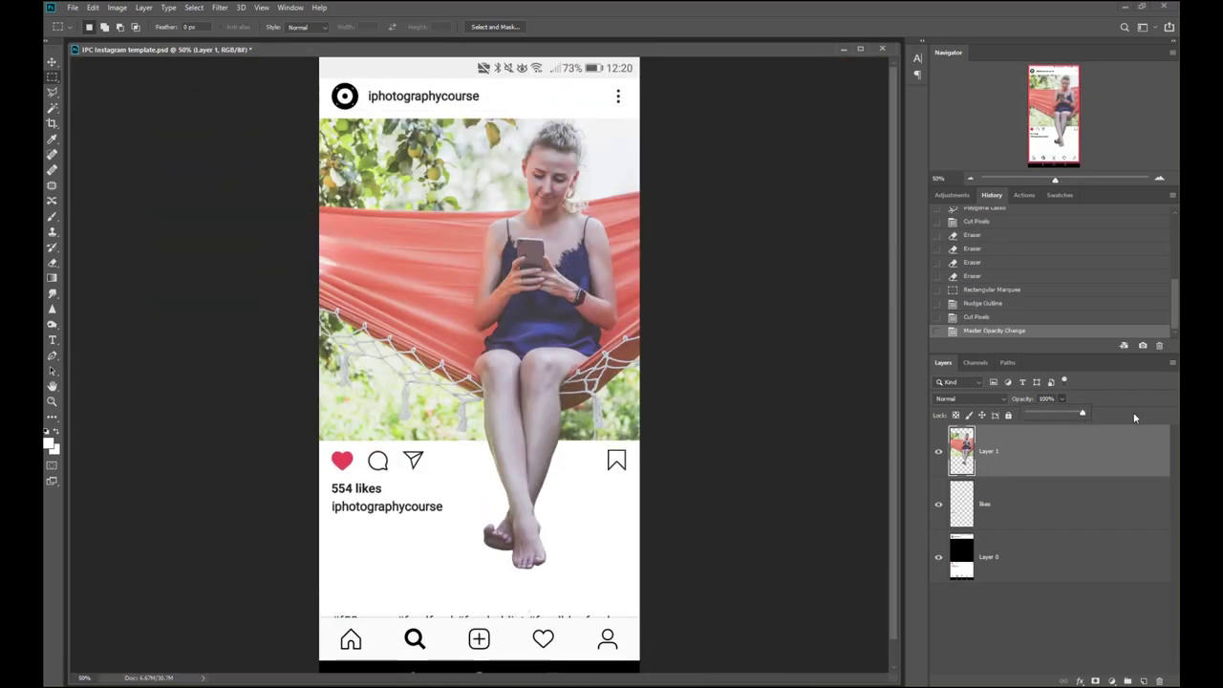
pyautogui.press('v')
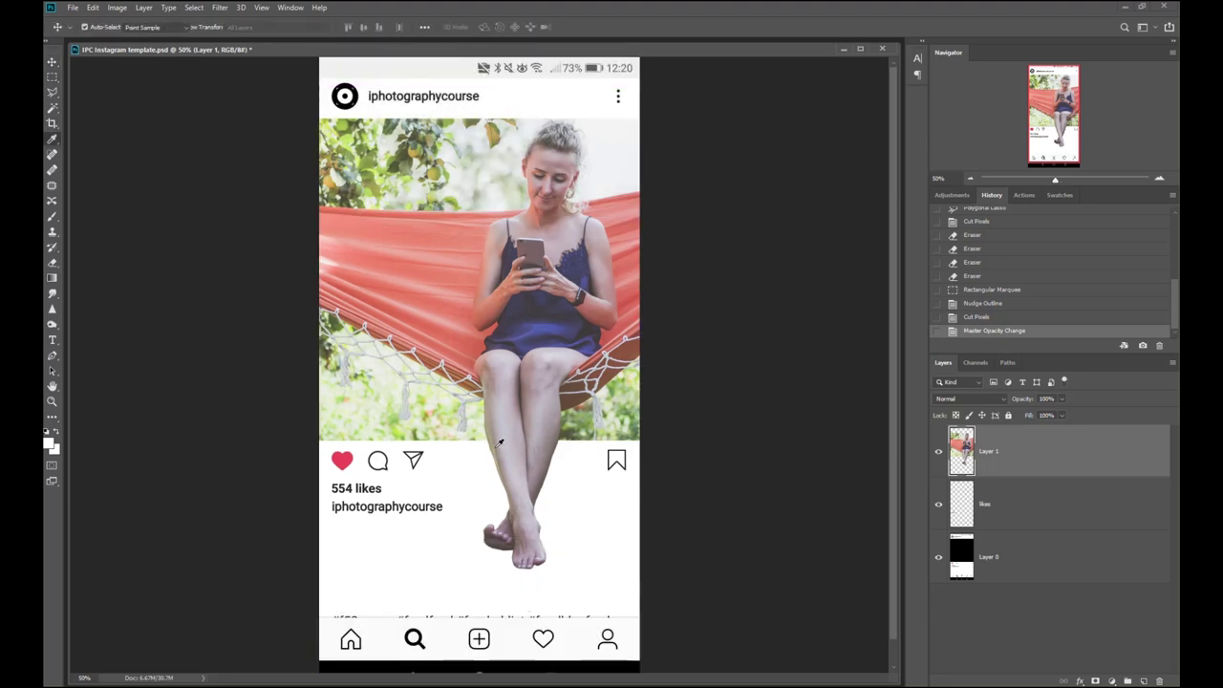
pyautogui.hotkey('ctrl', 'm')
pyautogui.moveTo(555, 397)
pyautogui.mouseDown()
pyautogui.moveTo(831, 308)
pyautogui.moveTo(860, 279)
pyautogui.mouseUp()
# Lift the curve midpoint from 128 to 142, apply it, and add a blank Layer 2.
pyautogui.moveTo(811, 407); pyautogui.dragTo(808, 404)
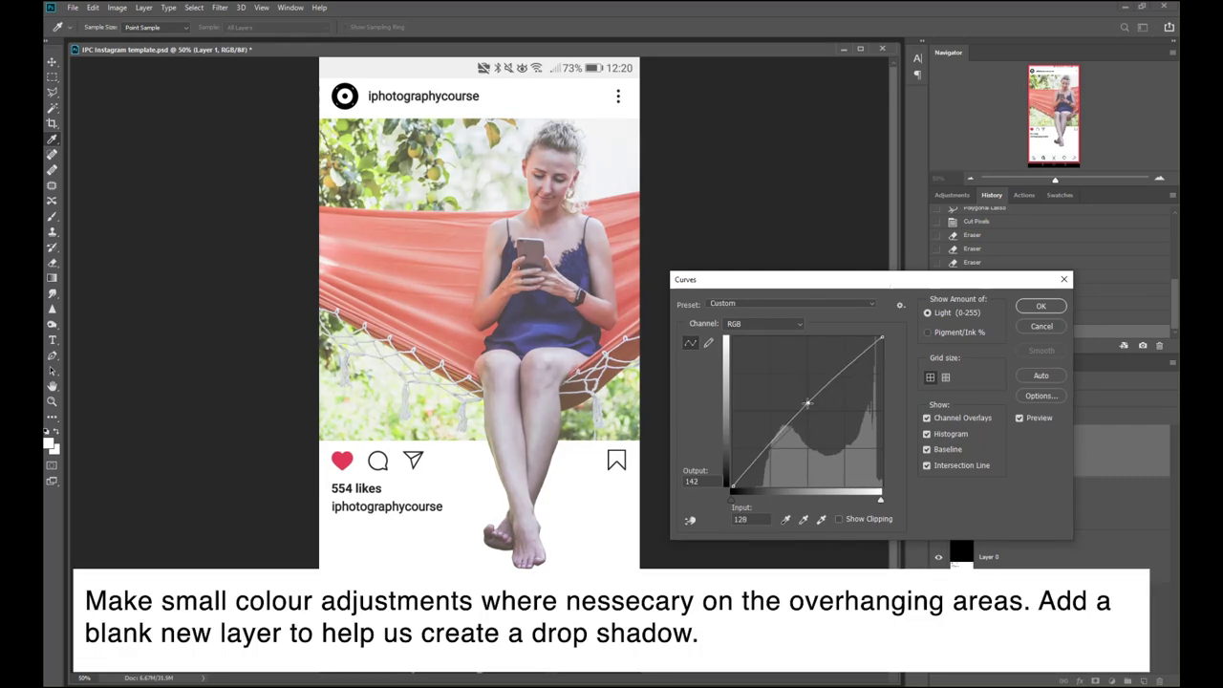
pyautogui.press('Return')
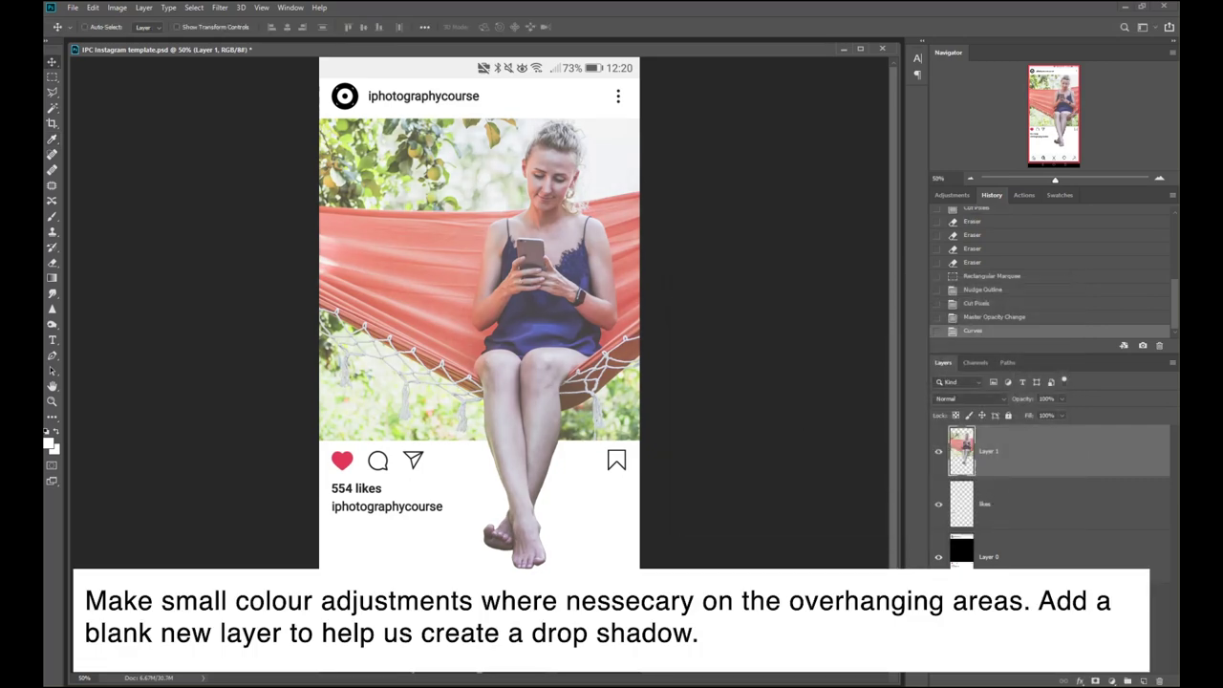
pyautogui.click(1145, 680)
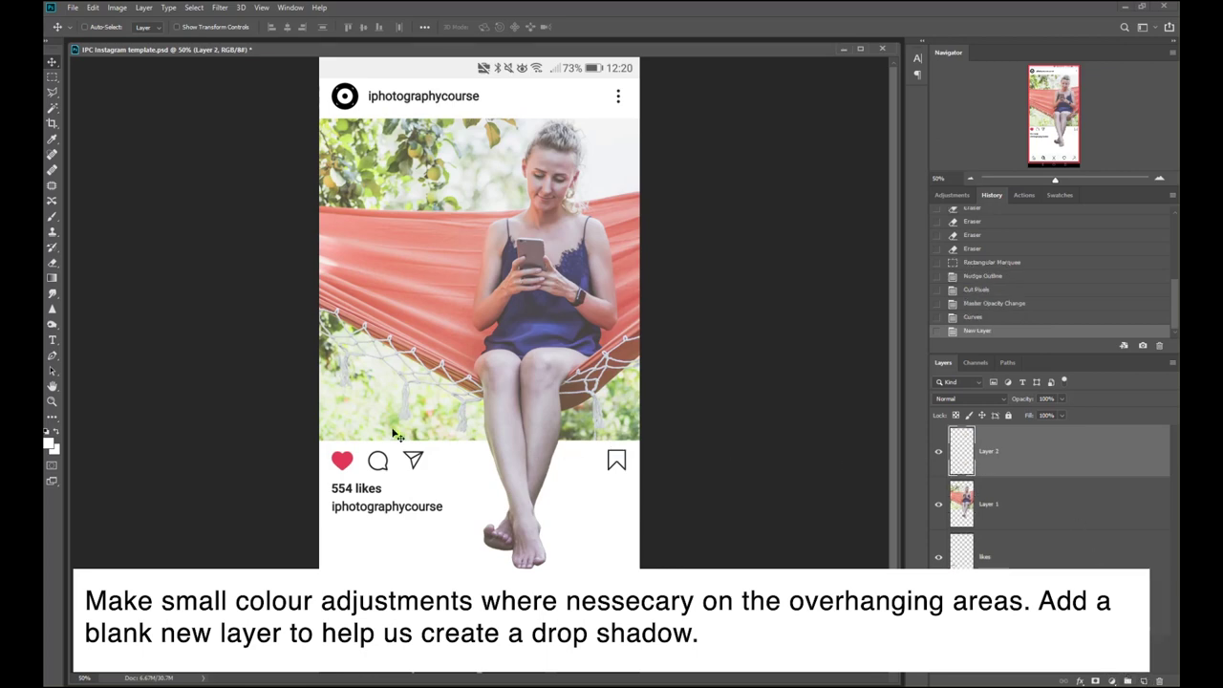
# Move Layer 2 beneath Layer 1 in the layer stack.
pyautogui.press('b')
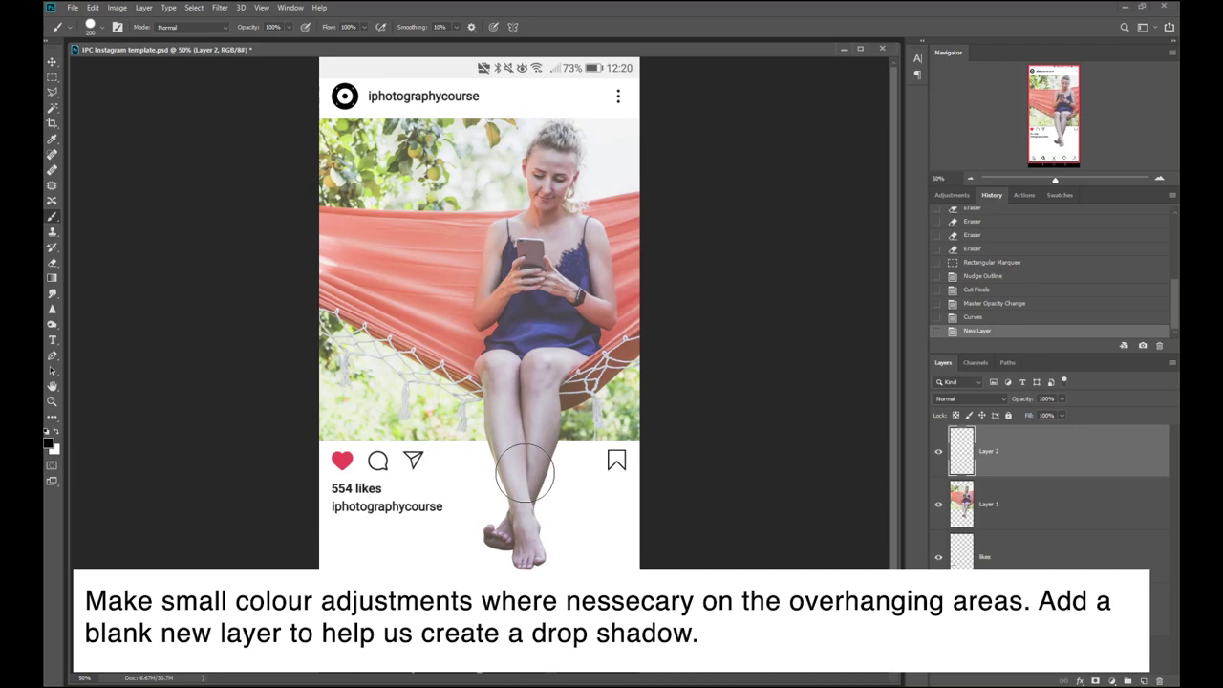
pyautogui.hotkey('ctrl', '+')
pyautogui.moveTo(1034, 455); pyautogui.dragTo(1044, 546)
pyautogui.hotkey('ctrl', '+')
pyautogui.hotkey('ctrl', '+')
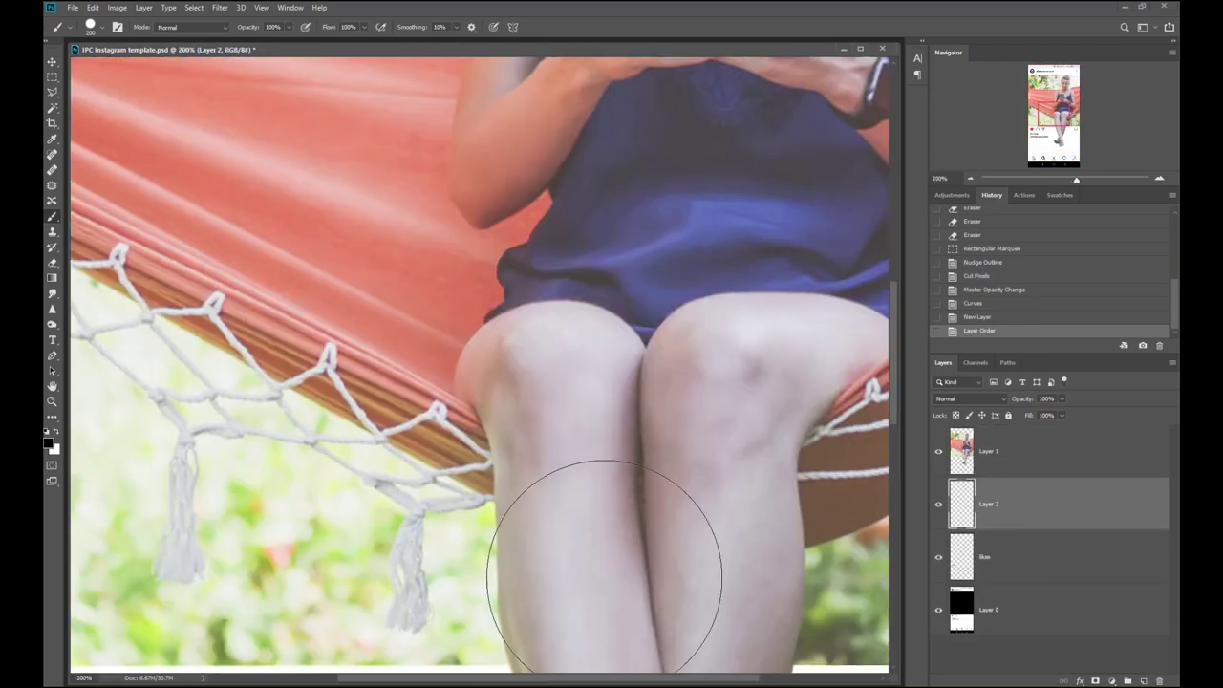
pyautogui.moveTo(552, 542); pyautogui.dragTo(551, 247)
# Paint soft black shadow with a small soft brush along the legs and ankle.
pyautogui.press('[')
pyautogui.press('[')
pyautogui.press('[')
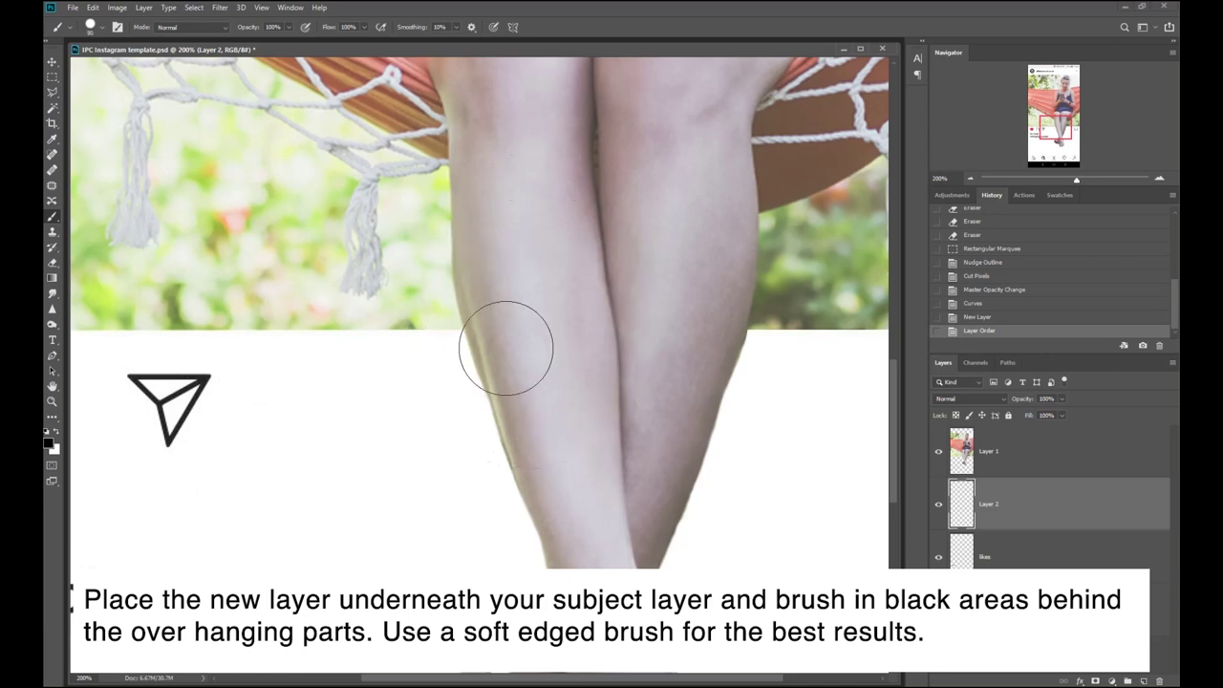
pyautogui.click(511, 346)
pyautogui.rightClick(511, 334)
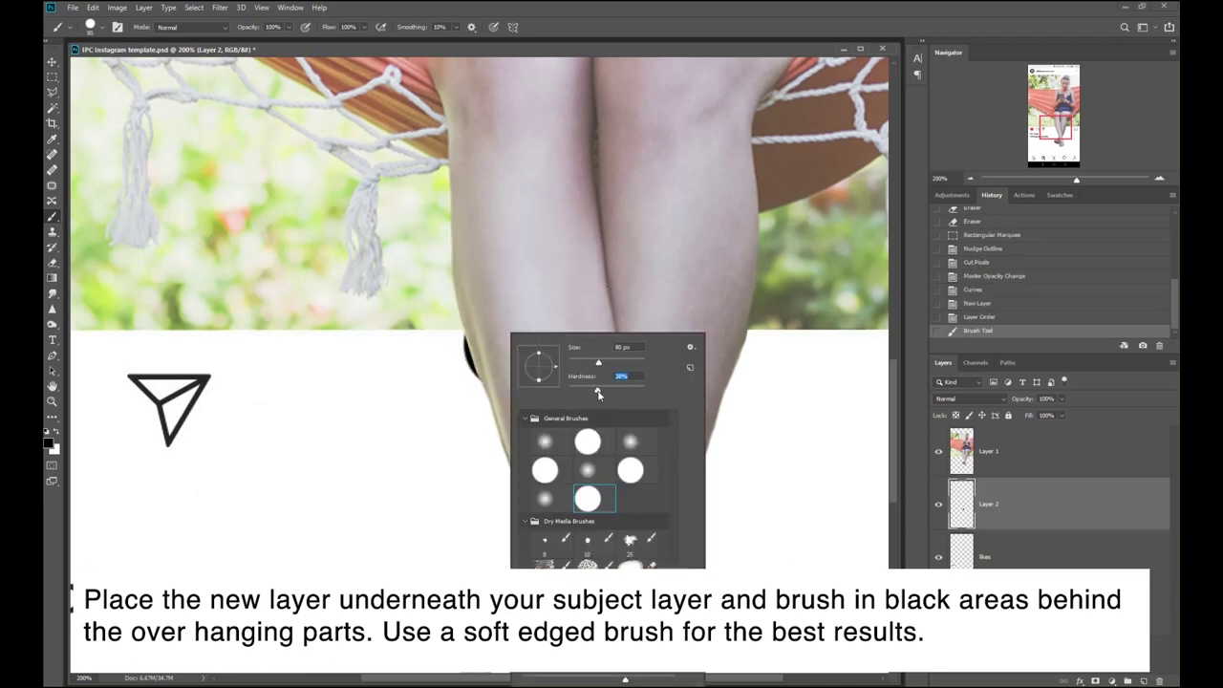
pyautogui.click(489, 349)
pyautogui.moveTo(475, 342); pyautogui.dragTo(573, 569)
pyautogui.moveTo(576, 612)
pyautogui.mouseDown()
pyautogui.moveTo(570, 357)
pyautogui.moveTo(535, 377)
pyautogui.moveTo(473, 488)
pyautogui.moveTo(572, 525)
pyautogui.moveTo(553, 562)
pyautogui.mouseUp()
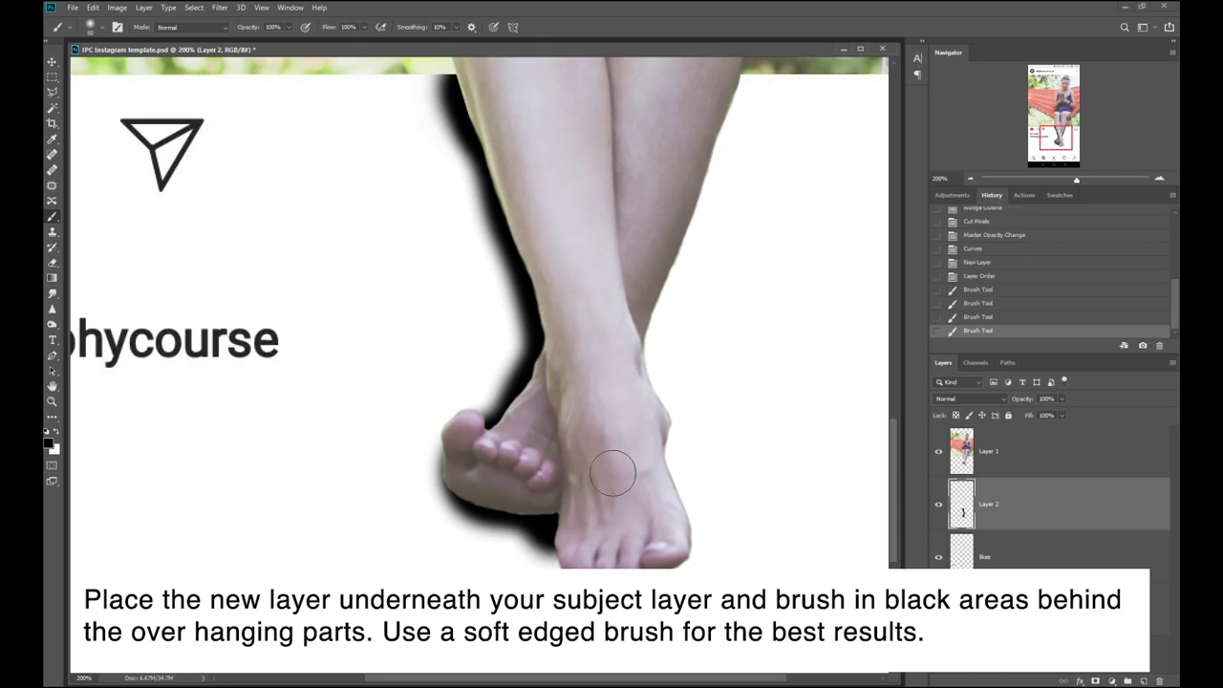
pyautogui.moveTo(669, 468)
pyautogui.mouseDown()
pyautogui.moveTo(633, 339)
pyautogui.moveTo(722, 76)
pyautogui.mouseUp()
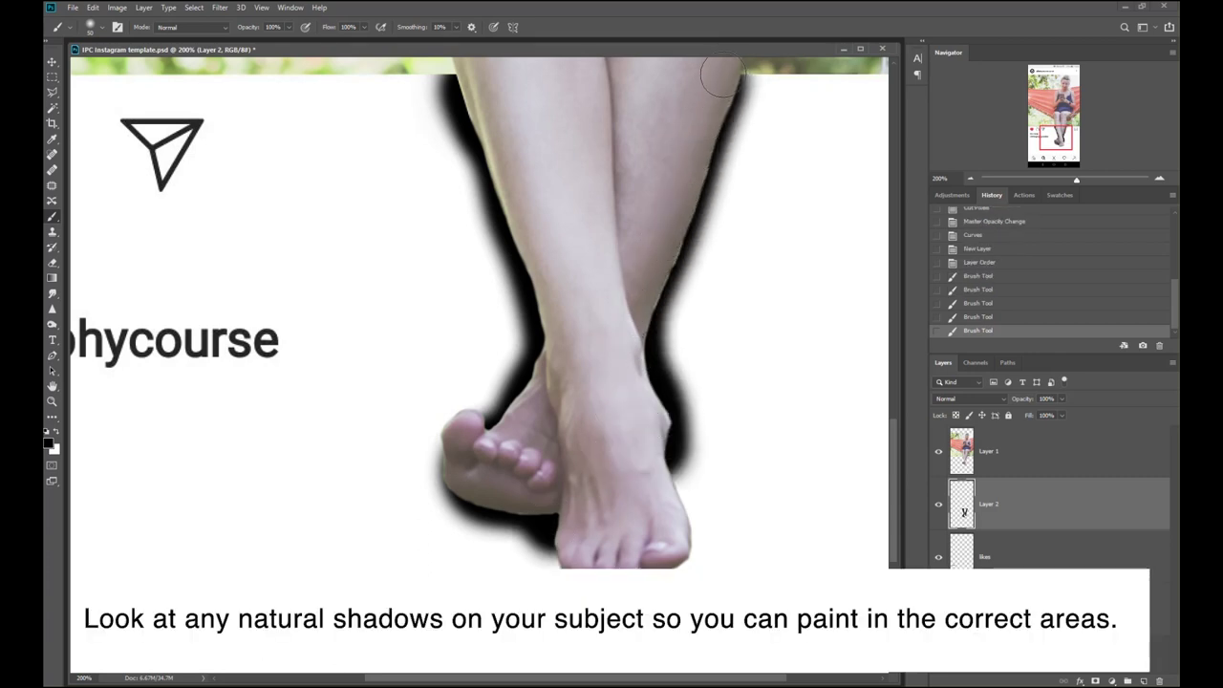
pyautogui.hotkey('ctrl', '-')
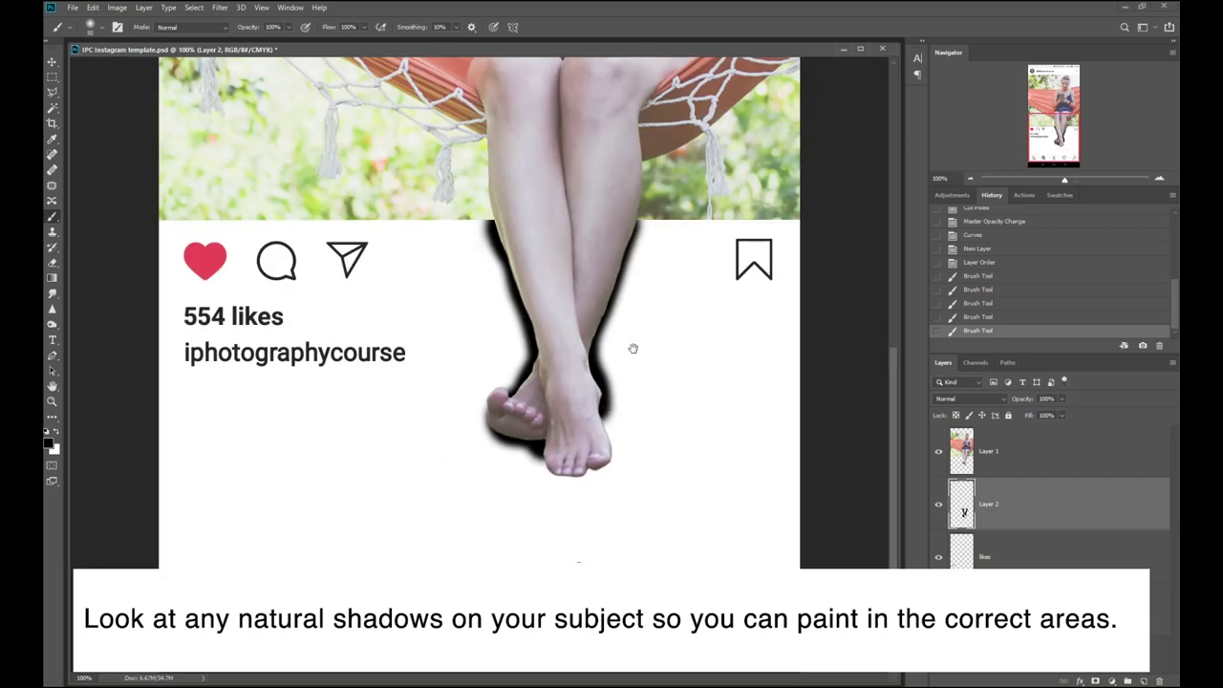
pyautogui.moveTo(632, 348); pyautogui.dragTo(612, 574)
pyautogui.press('v')
pyautogui.hotkey('ctrl', '-')
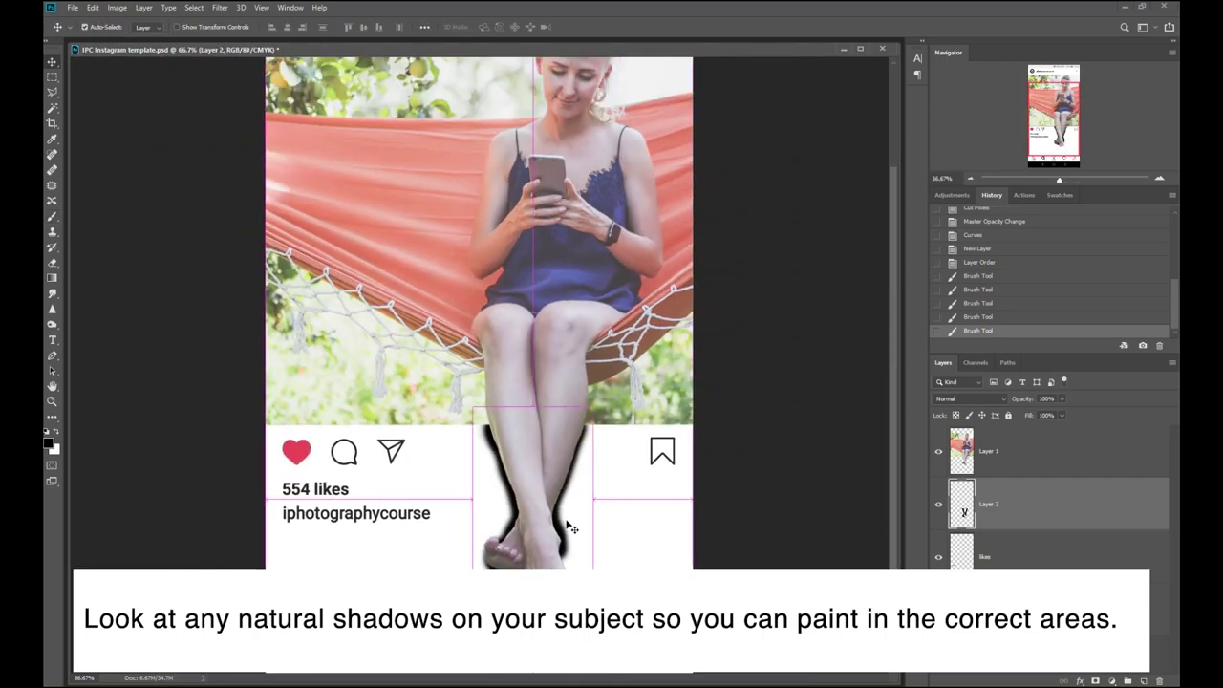
# Try shrinking the shadow to about 90% and nudging it, then undo and restore the last stroke from History.
pyautogui.hotkey('ctrl', 't')
pyautogui.moveTo(592, 408); pyautogui.dragTo(586, 417)
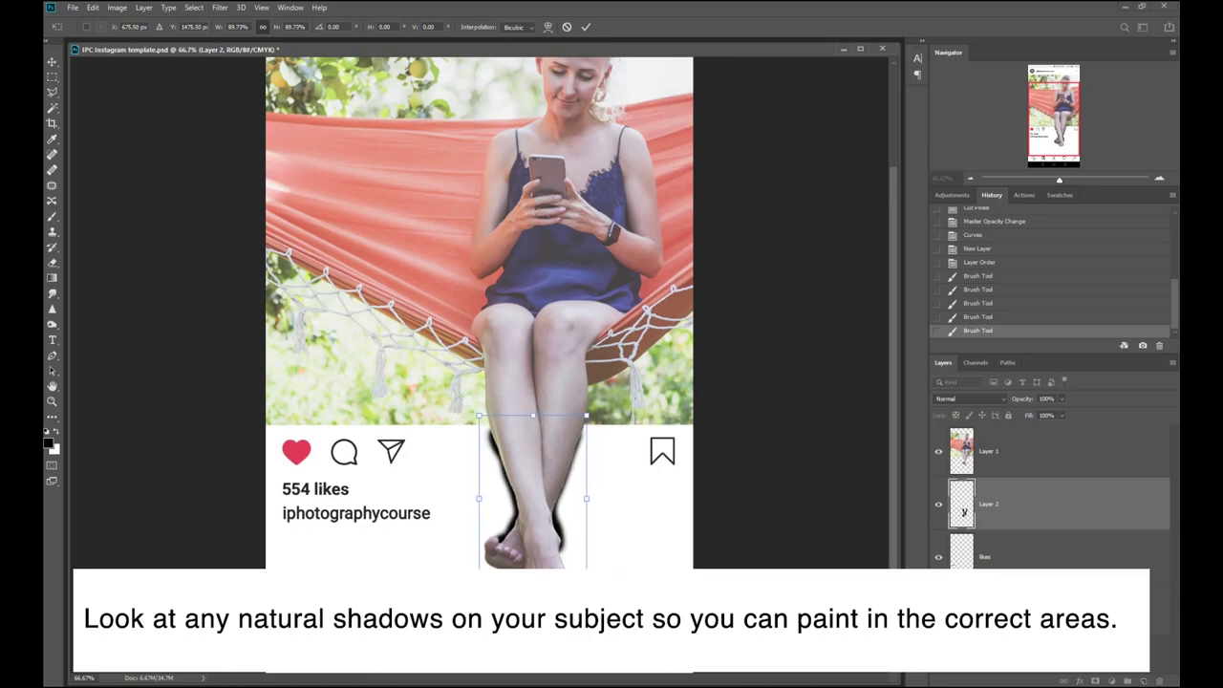
pyautogui.press('Down')
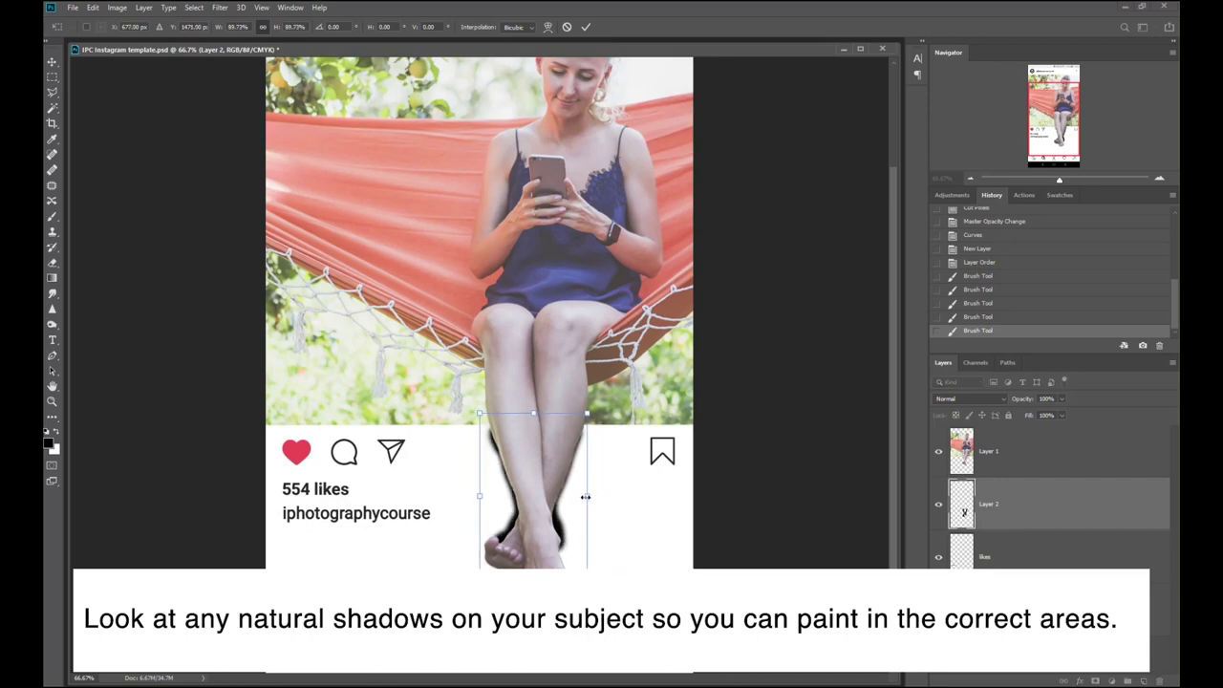
pyautogui.press('Right')
pyautogui.press('Up')
pyautogui.press('Return')
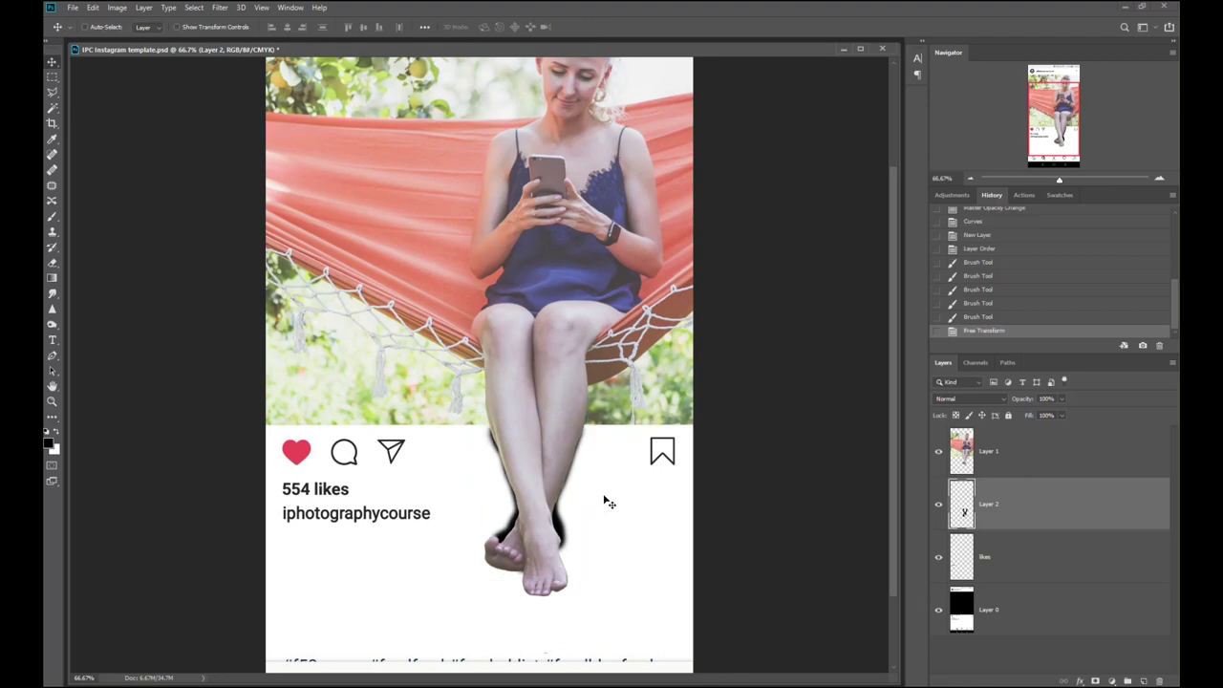
pyautogui.hotkey('ctrl', 'z')
pyautogui.hotkey('ctrl', 'z')
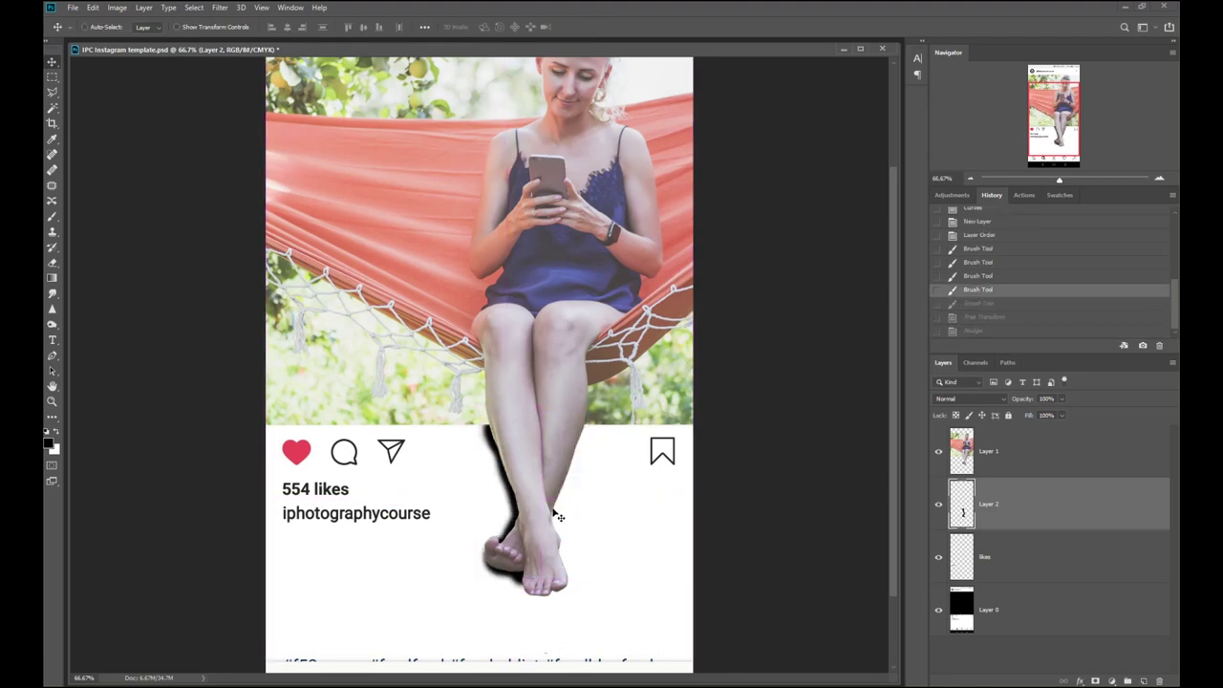
pyautogui.click(1005, 303)
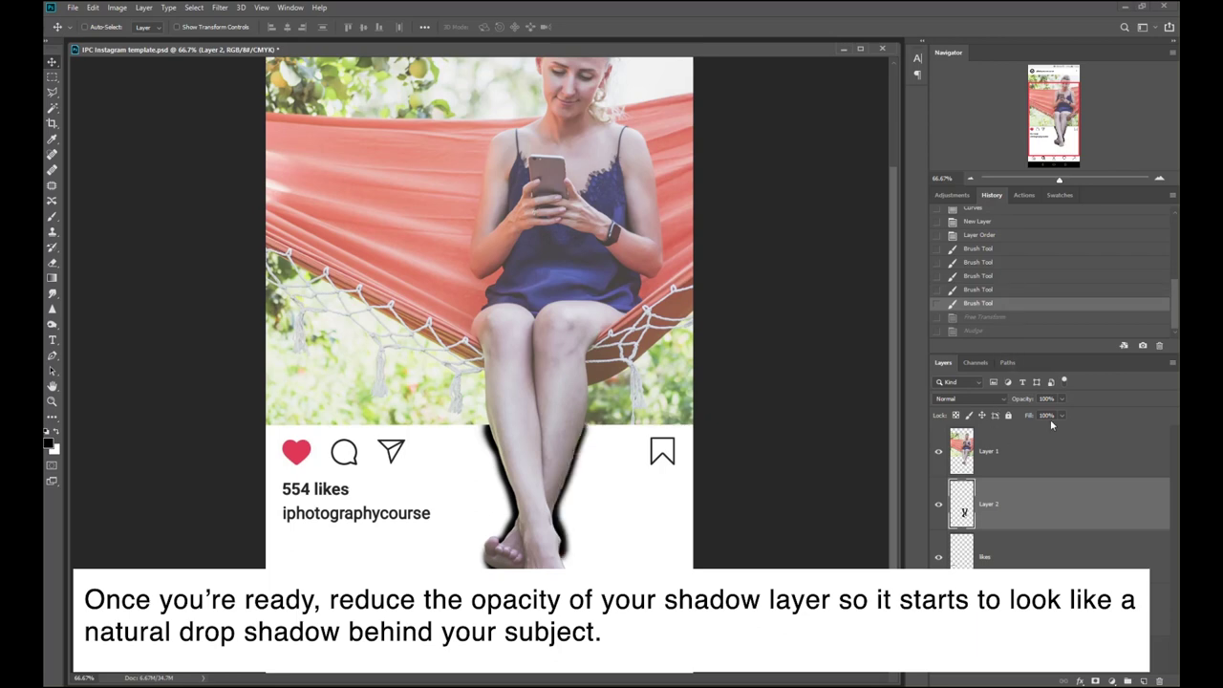
# Fade the Layer 2 shadow to 13% opacity and start erasing parts of it.
pyautogui.moveTo(1059, 412); pyautogui.dragTo(1018, 415)
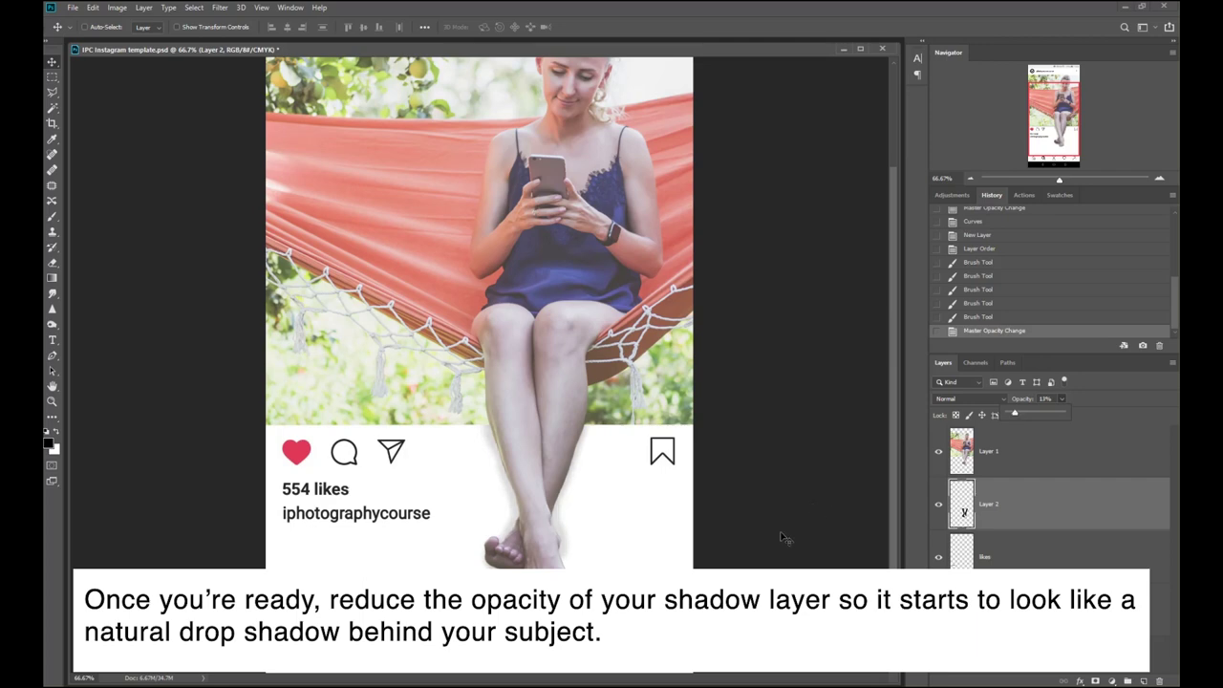
pyautogui.press('e')
pyautogui.click(613, 535)
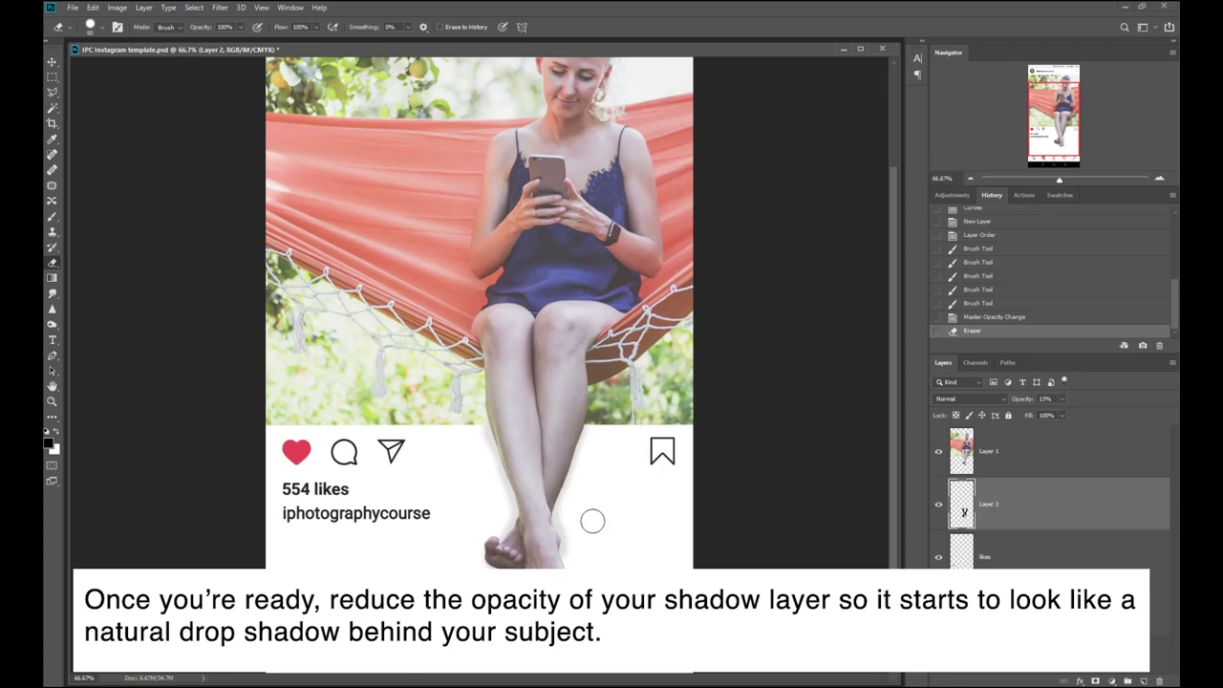
# Erase the faint Layer 2 shadow around the feet and legs with a smaller eraser, undoing stray strokes.
pyautogui.moveTo(590, 526); pyautogui.dragTo(579, 535)
pyautogui.moveTo(579, 535)
pyautogui.mouseDown()
pyautogui.moveTo(580, 554)
pyautogui.moveTo(590, 542)
pyautogui.mouseUp()
pyautogui.hotkey('ctrl', 'z')
pyautogui.hotkey('ctrl', 'z')
pyautogui.hotkey('ctrl', 'z')
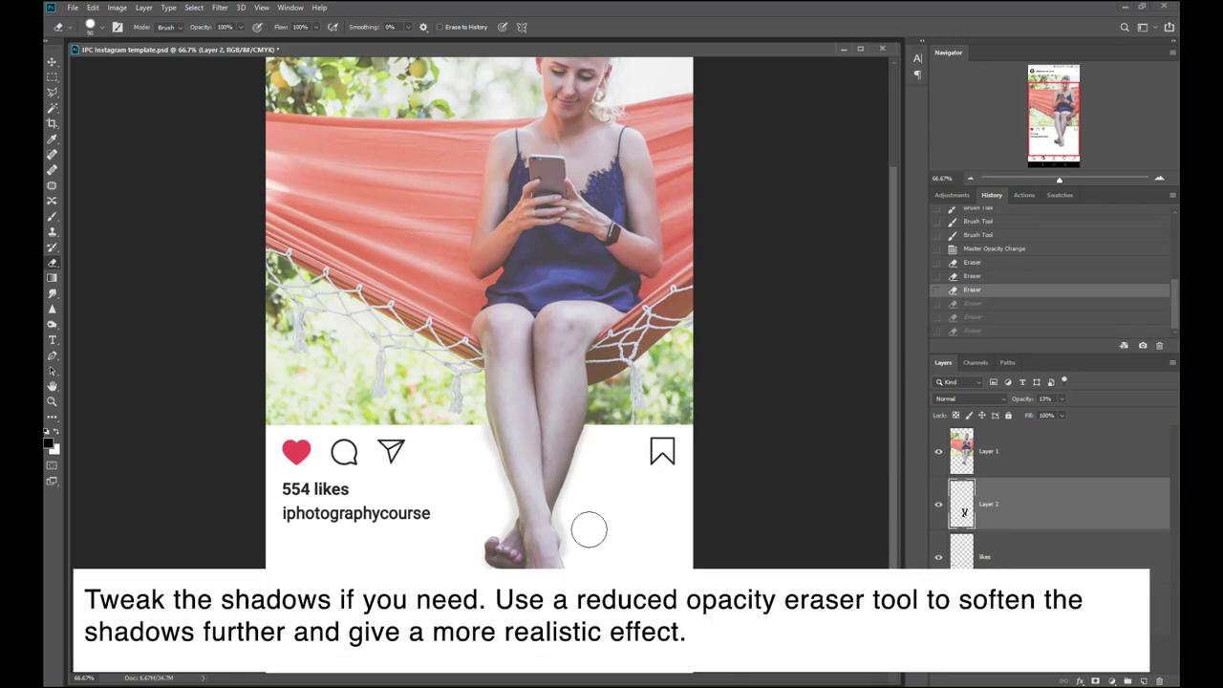
pyautogui.rightClick(588, 530)
pyautogui.press('Return')
pyautogui.moveTo(570, 399); pyautogui.dragTo(615, 465)
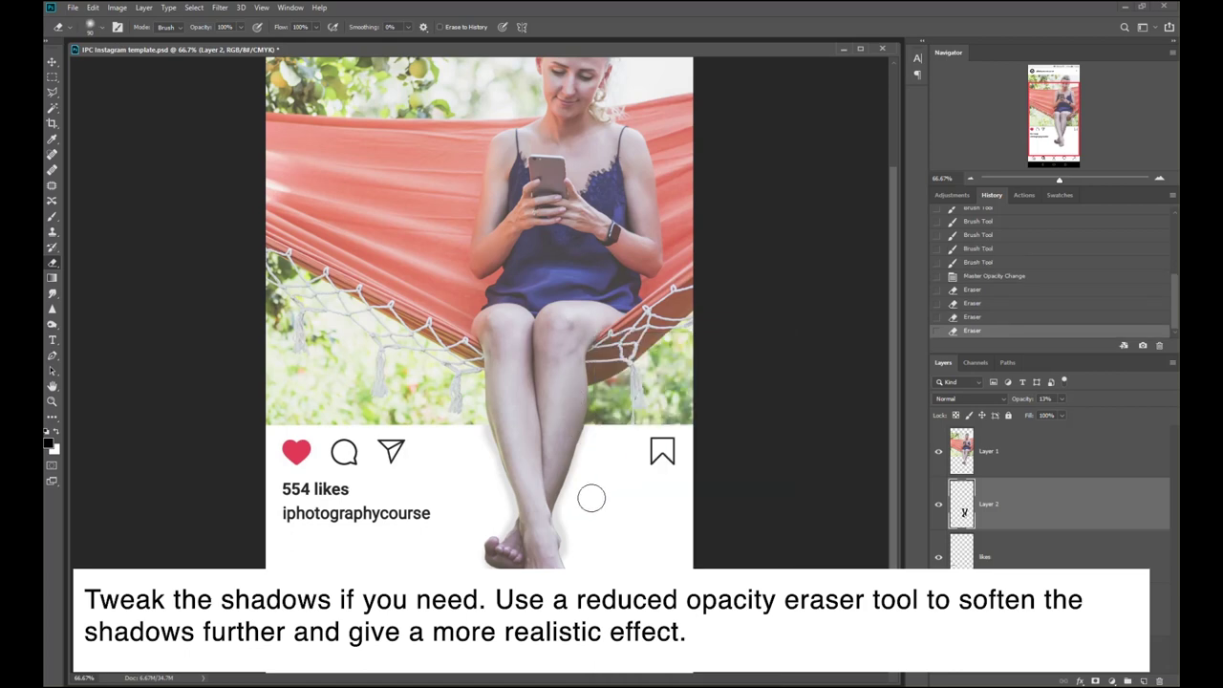
pyautogui.moveTo(584, 518); pyautogui.dragTo(576, 521)
pyautogui.moveTo(576, 539); pyautogui.dragTo(598, 434)
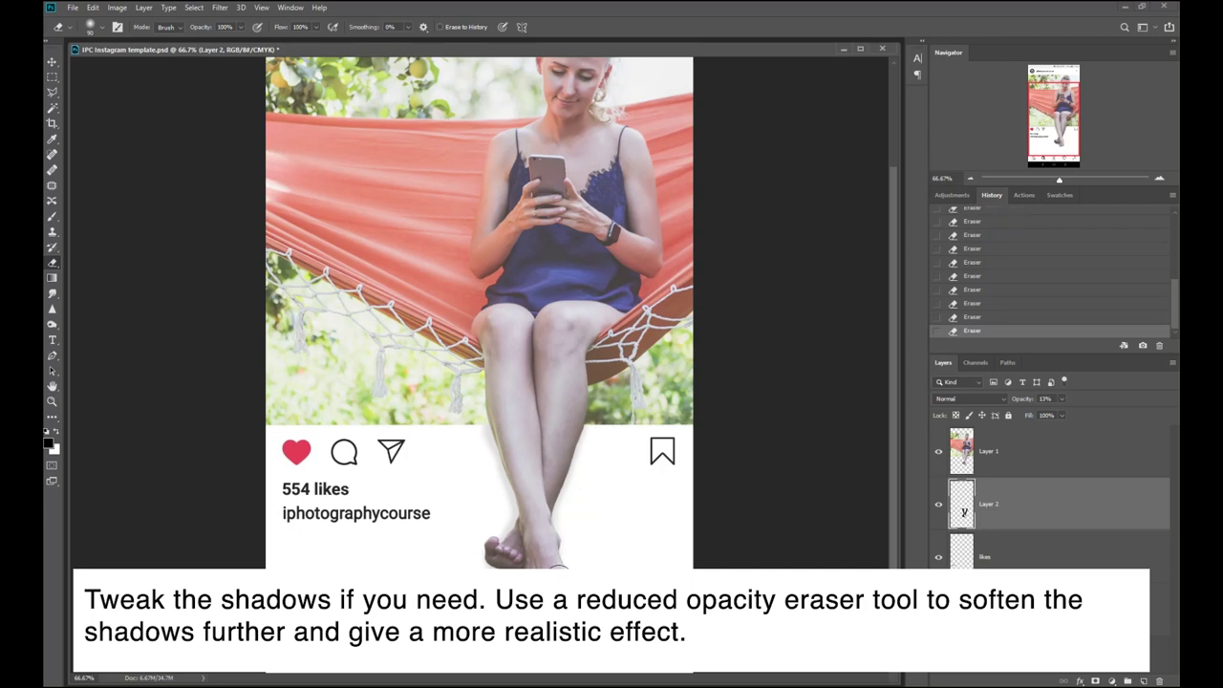
# Try a brush stroke near the legs, undo it, and zoom out to see more of the mockup.
pyautogui.press('b')
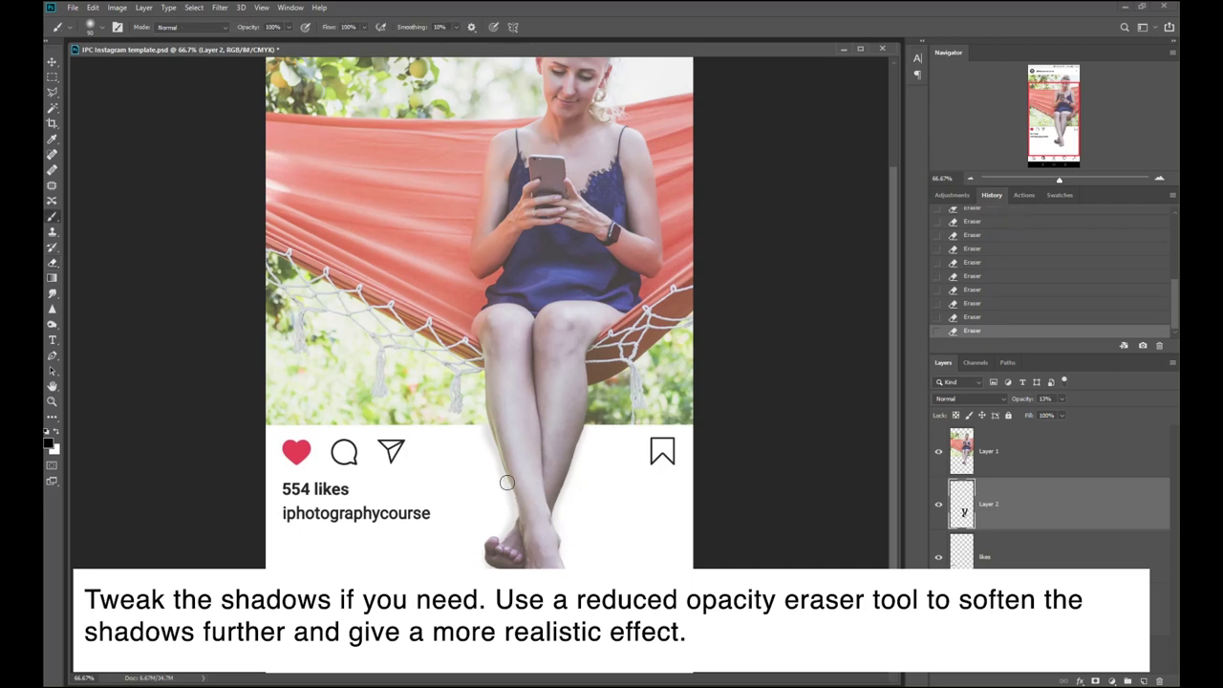
pyautogui.moveTo(511, 486); pyautogui.dragTo(506, 511)
pyautogui.hotkey('ctrl', 'z')
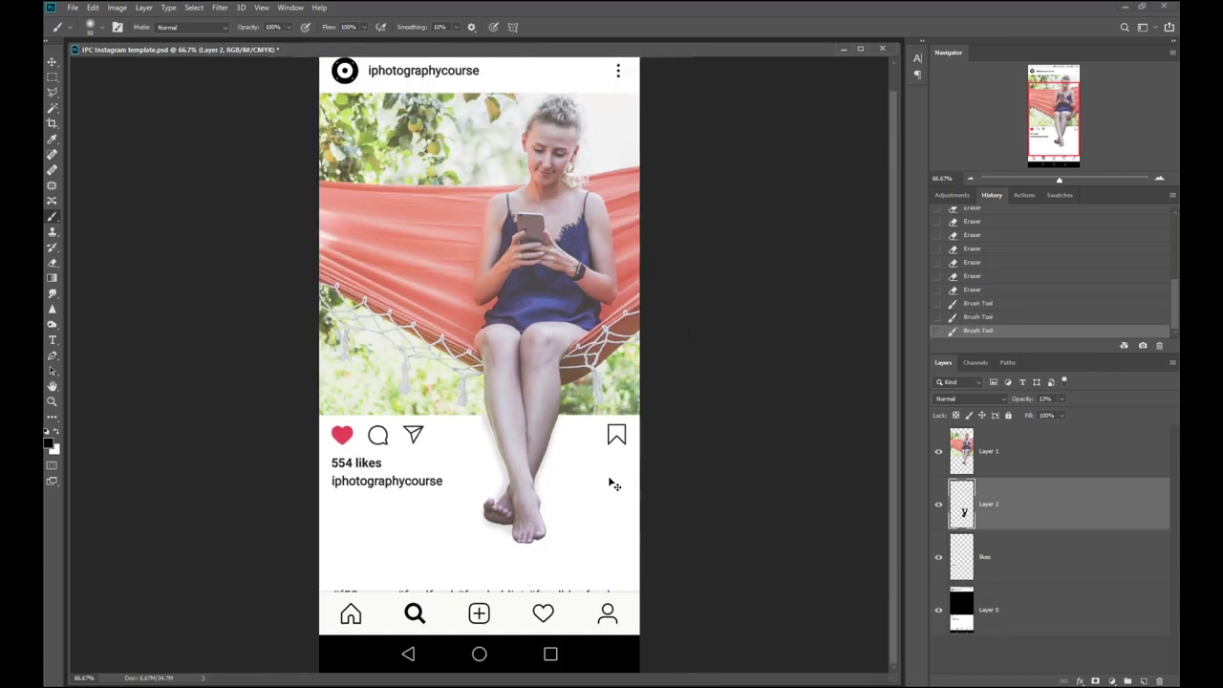
pyautogui.hotkey('ctrl', '-')
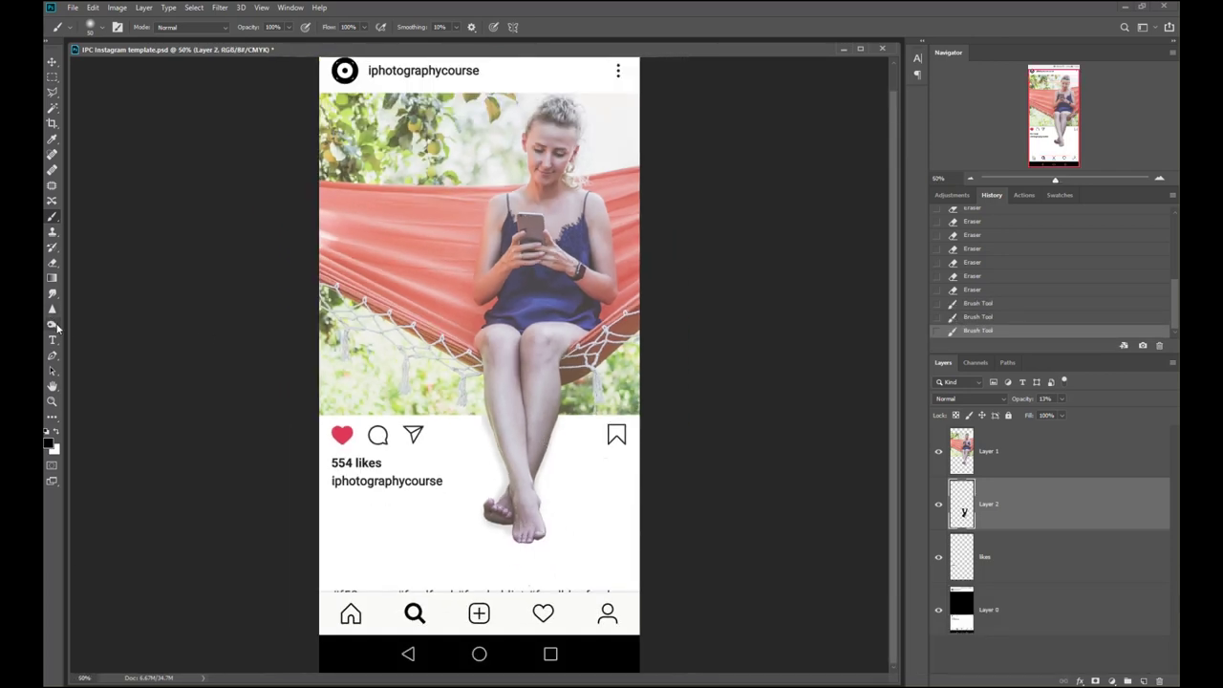
# Pick the Dodge tool, zoom in on the legs, trim shadow beside the calf, and toggle the shadow to compare.
pyautogui.rightClick(53, 325)
pyautogui.click(95, 325)
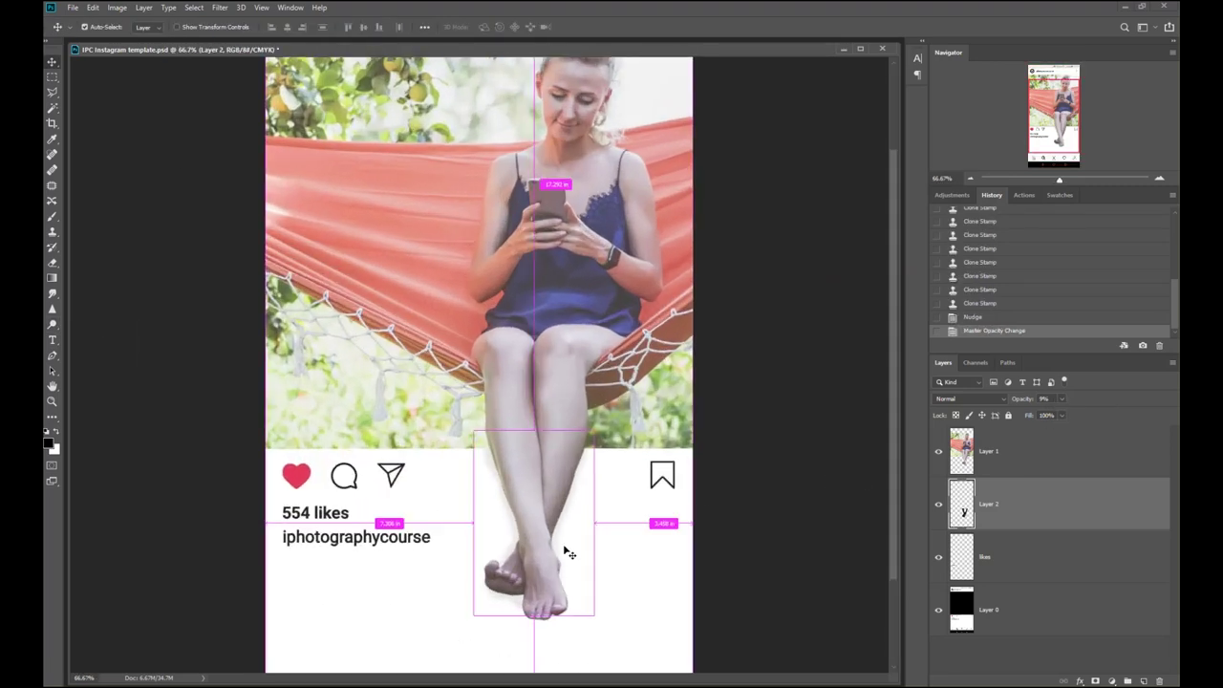
pyautogui.hotkey('ctrl', '+')
pyautogui.hotkey('ctrl', '+')
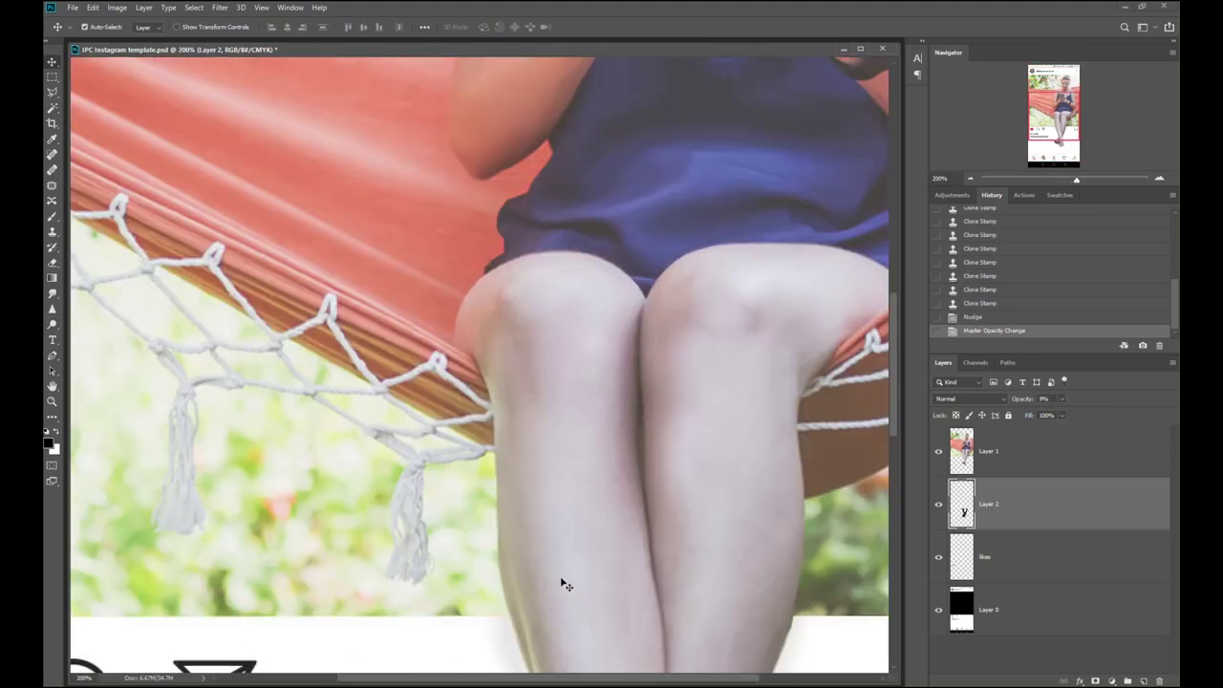
pyautogui.moveTo(562, 581); pyautogui.dragTo(570, 198)
pyautogui.press('e')
pyautogui.moveTo(502, 173); pyautogui.dragTo(751, 204)
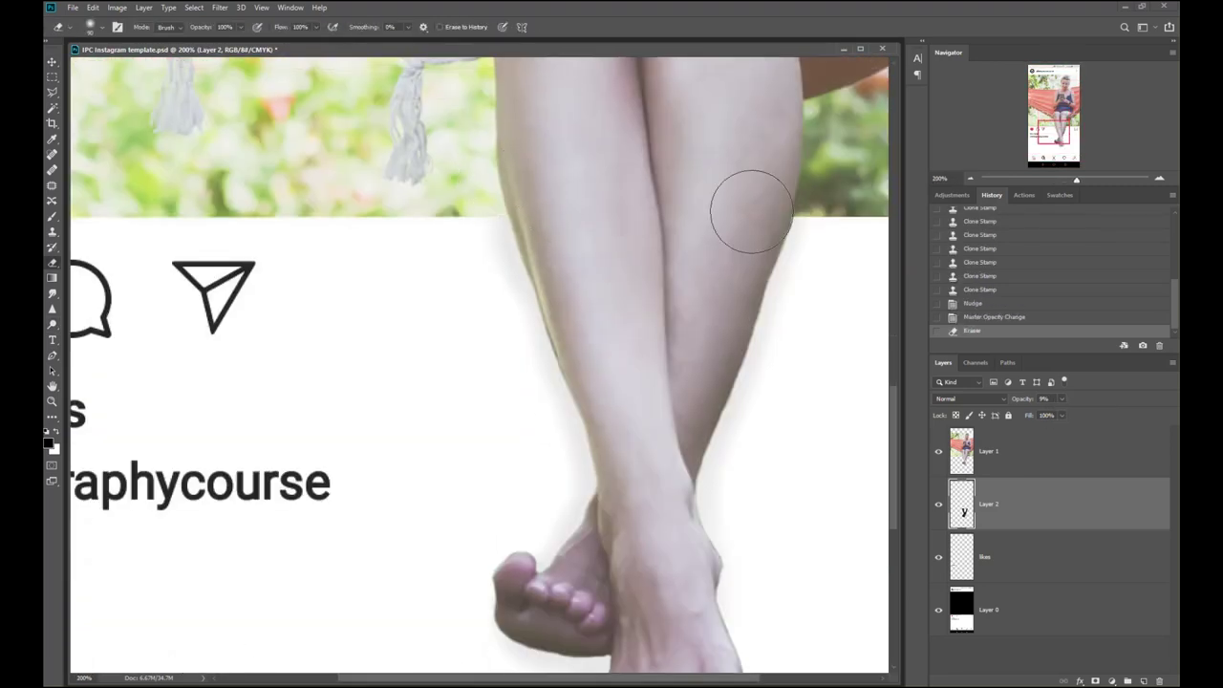
pyautogui.press('v')
pyautogui.click(937, 507)
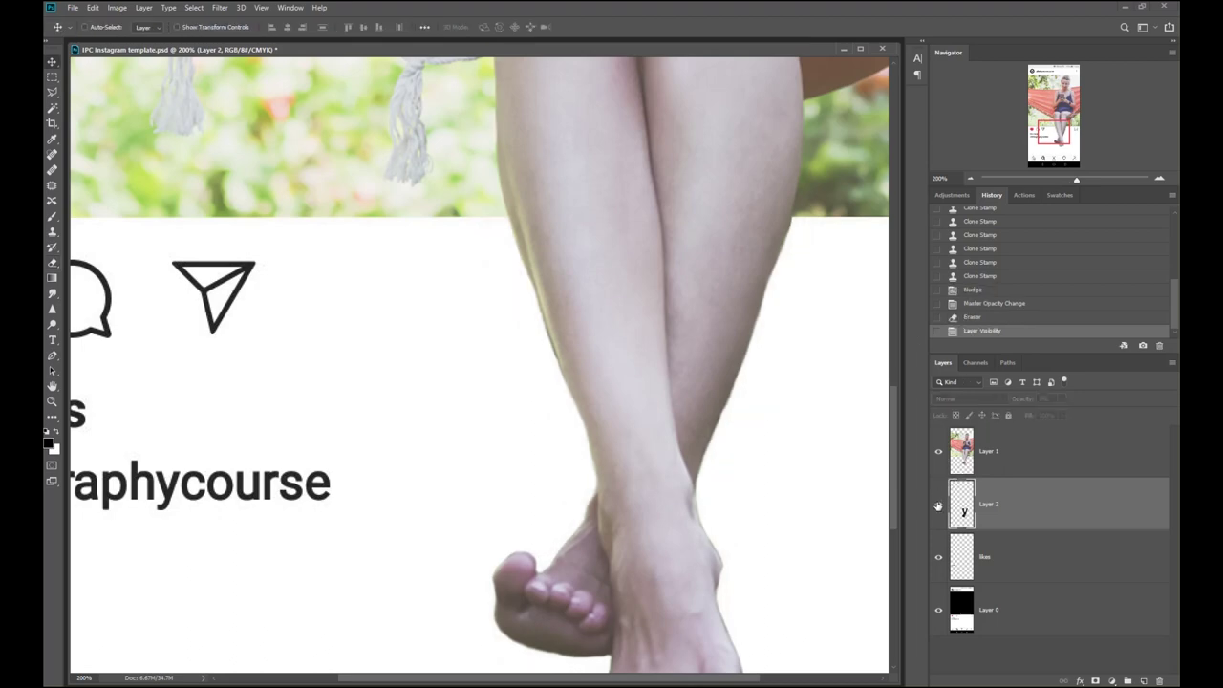
# Erase the shadow along the leg, ankle and foot, then clean the foot's left edge on Layer 1.
pyautogui.press('e')
pyautogui.moveTo(832, 259); pyautogui.dragTo(793, 368)
pyautogui.moveTo(752, 546); pyautogui.dragTo(769, 587)
pyautogui.moveTo(769, 588)
pyautogui.mouseDown()
pyautogui.moveTo(764, 617)
pyautogui.moveTo(726, 563)
pyautogui.mouseUp()
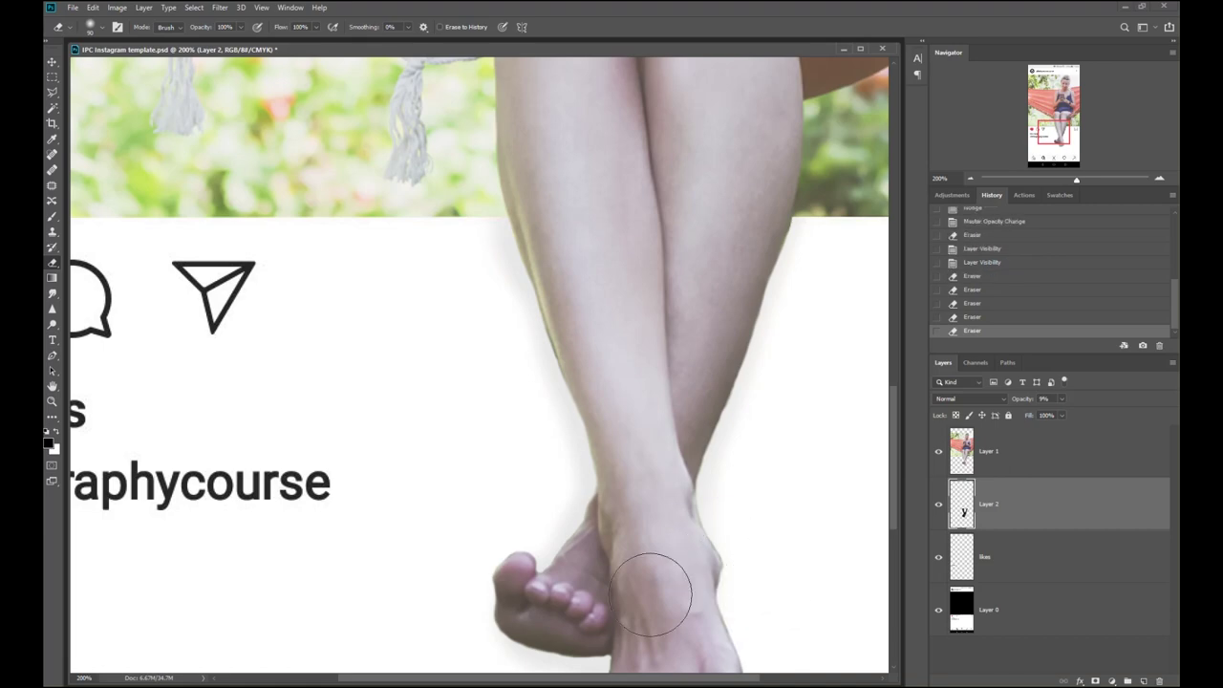
pyautogui.moveTo(597, 611); pyautogui.dragTo(612, 593)
pyautogui.scroll(-3, 612, 593)
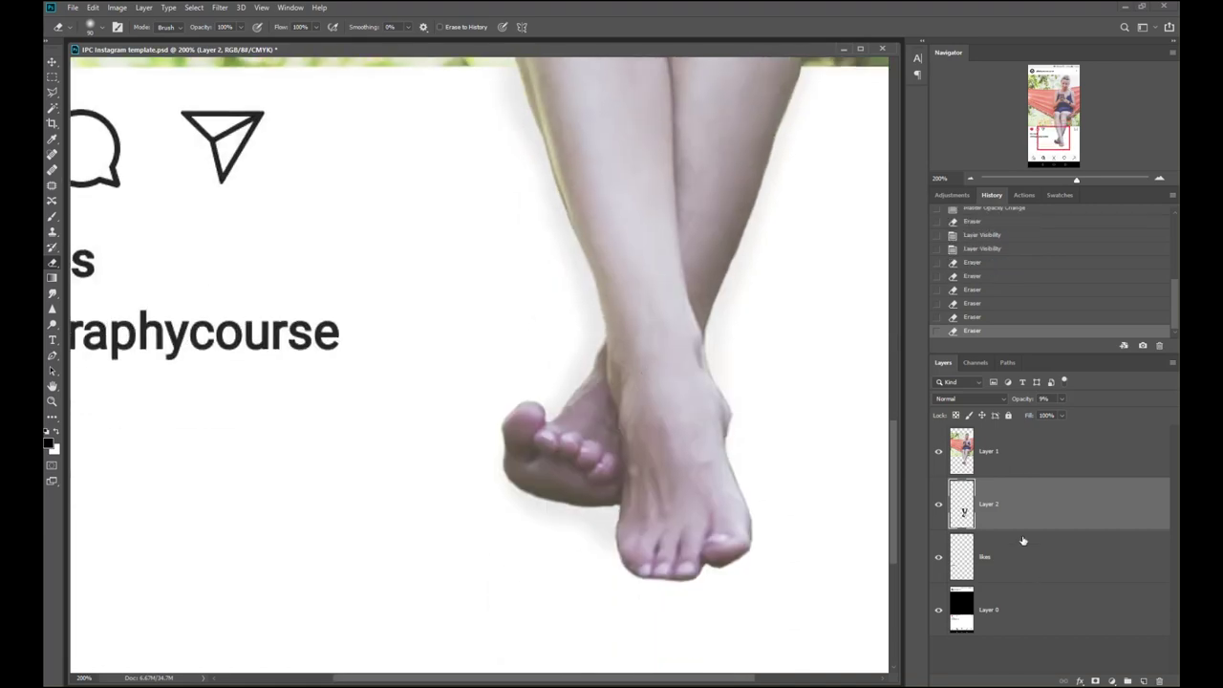
pyautogui.click(1019, 440)
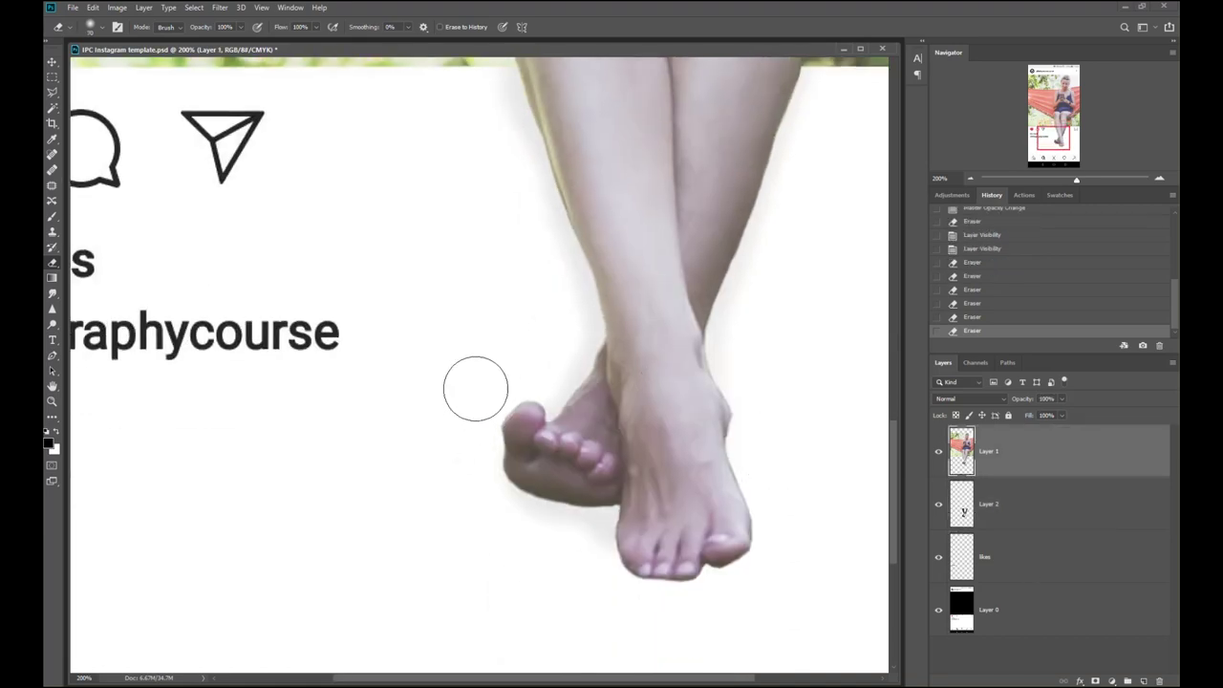
pyautogui.moveTo(504, 391); pyautogui.dragTo(488, 437)
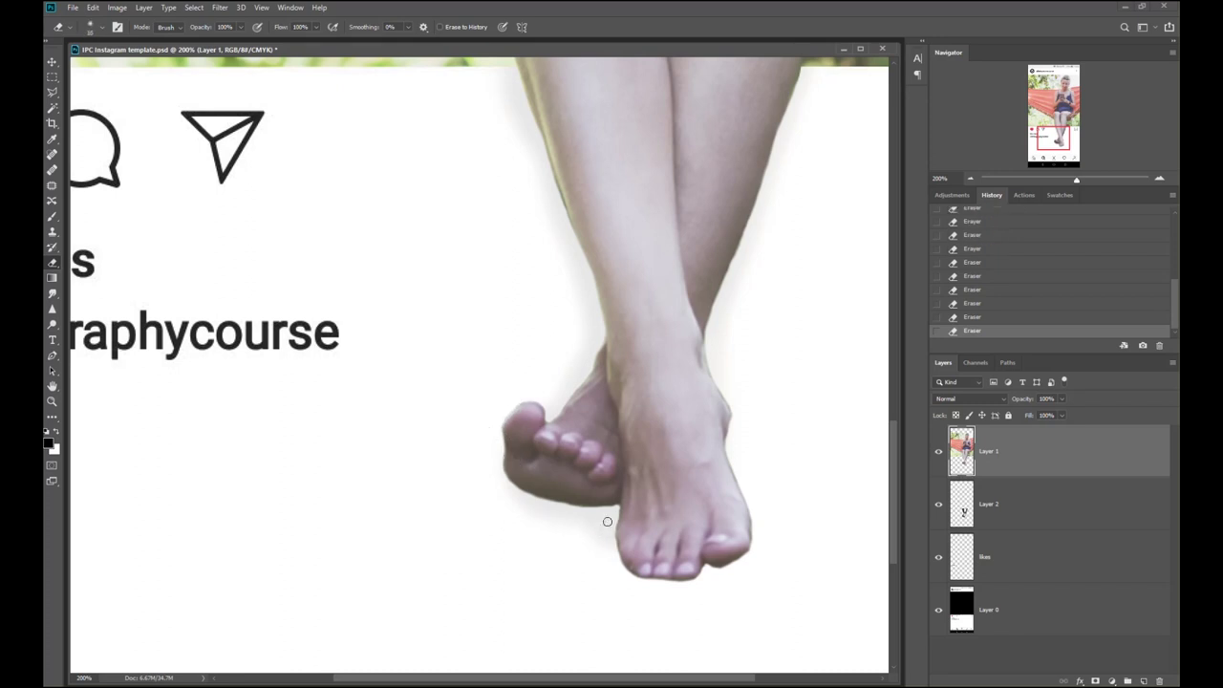
# Zoom out and switch to the Move tool to view the whole finished mockup.
pyautogui.hotkey('ctrl', '-')
pyautogui.hotkey('ctrl', '-')
pyautogui.hotkey('ctrl', '-')
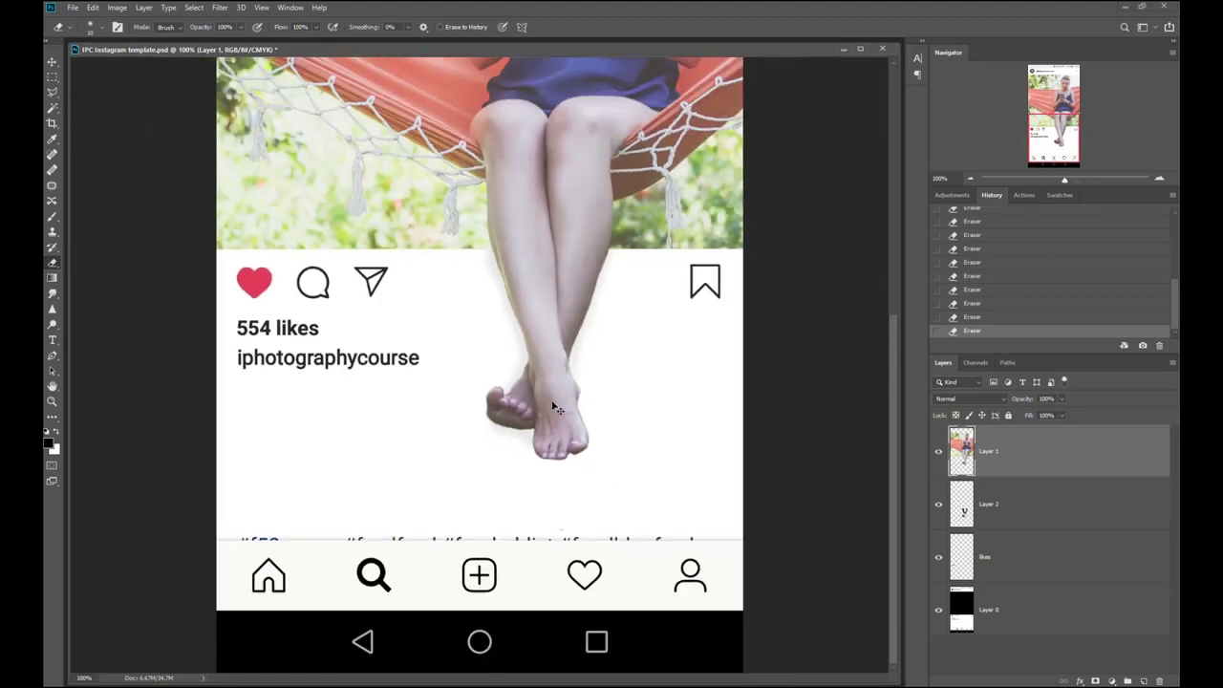
pyautogui.press('v')
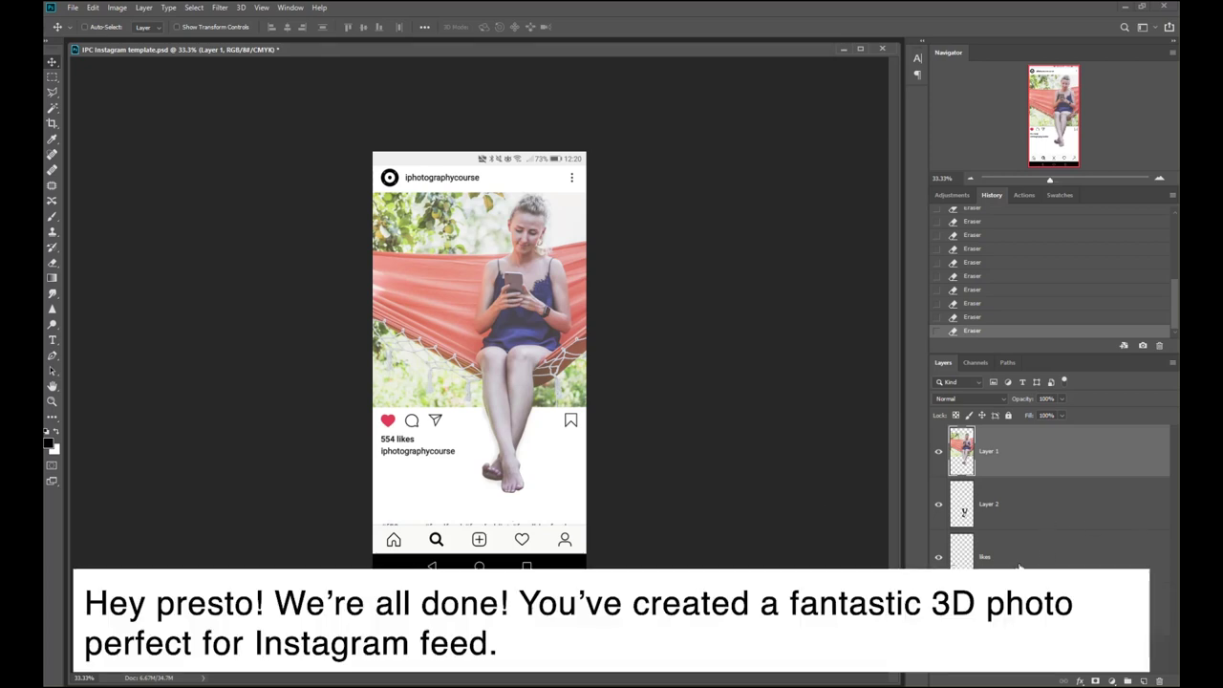
# Show the mockup full screen, enlarge the view of the finished post, then exit full screen.
pyautogui.press('f')
pyautogui.press('f')
pyautogui.hotkey('ctrl', '+')
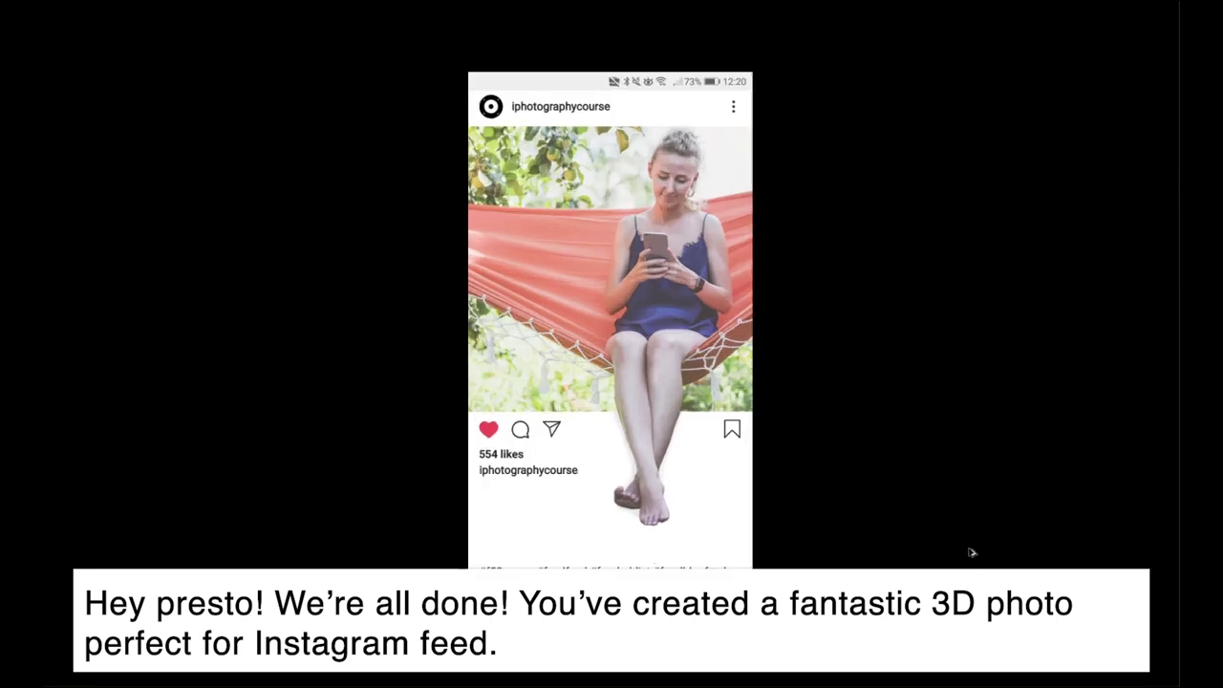
pyautogui.hotkey('shift', 'f')
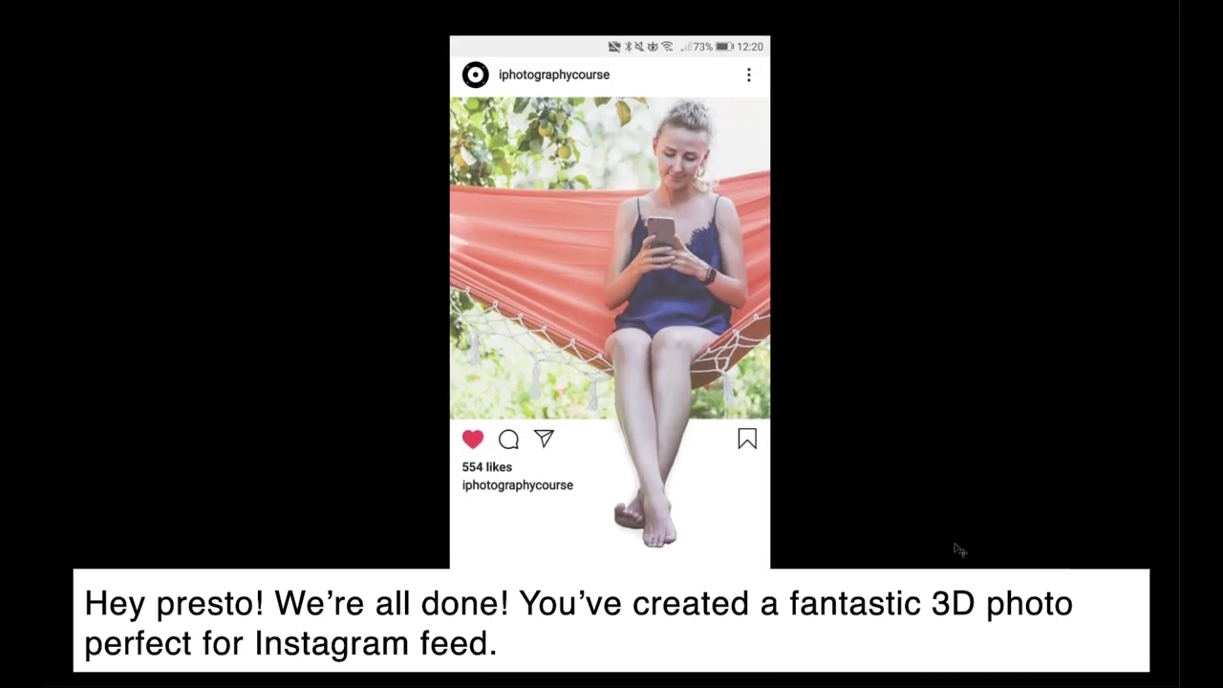